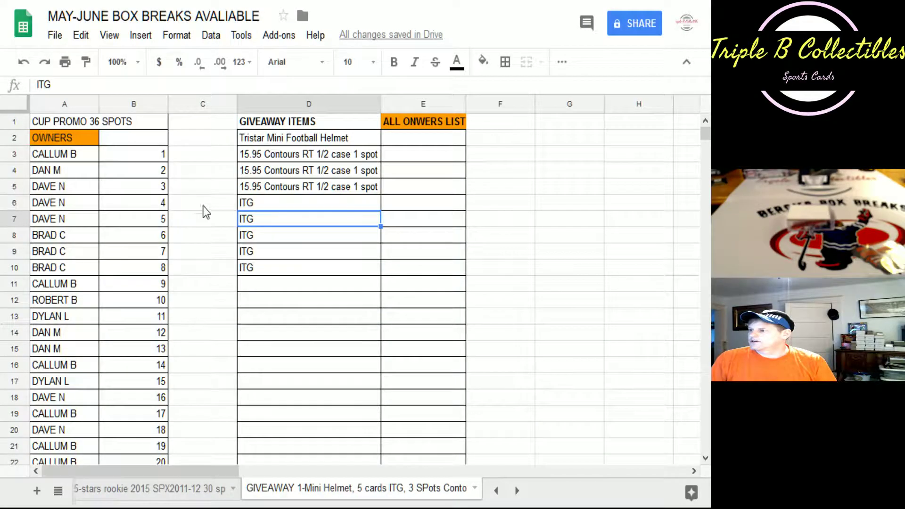
- Complete the ITG giveaway item in cell D6 so it reads "ITG Suter/oberts/ Macinnis 21/30"
{"action": "left_click", "coordinate": [281, 204]}
{"action": "double_click", "coordinate": [279, 200]}
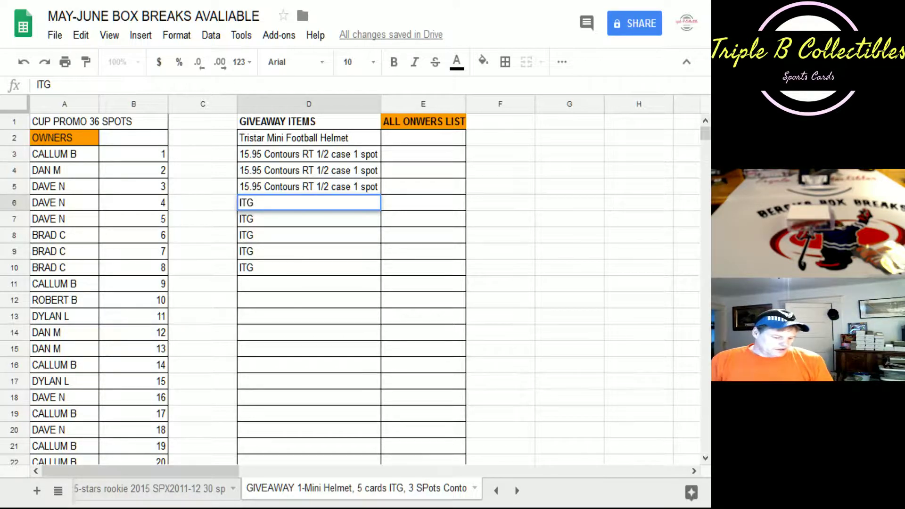
{"action": "type", "text": "Sut"}
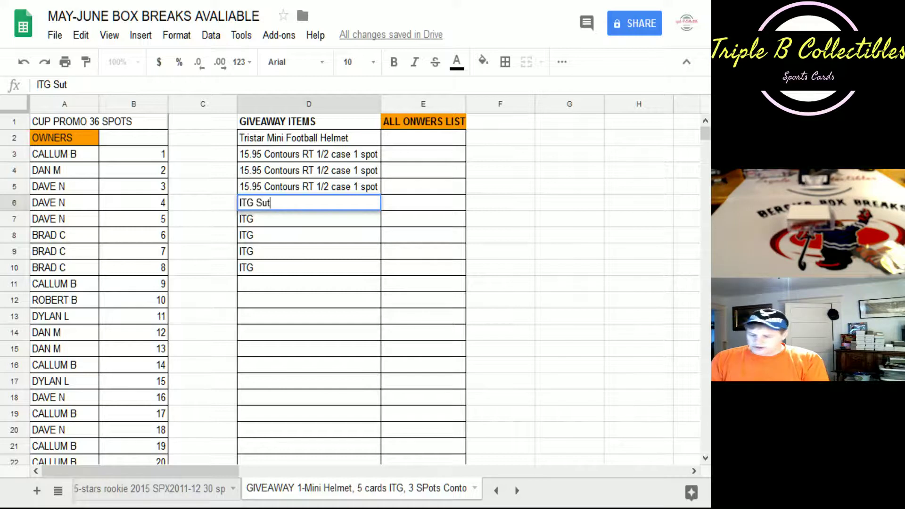
{"action": "type", "text": "er/"}
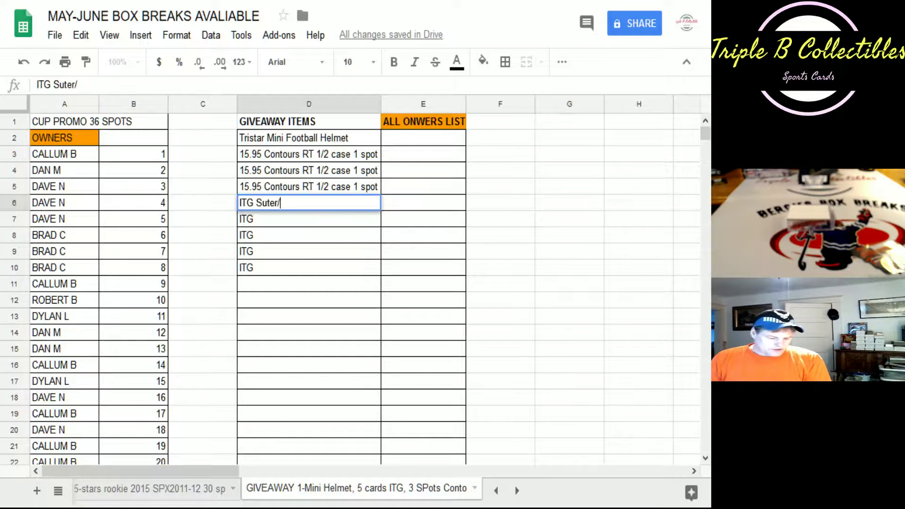
{"action": "type", "text": "obe"}
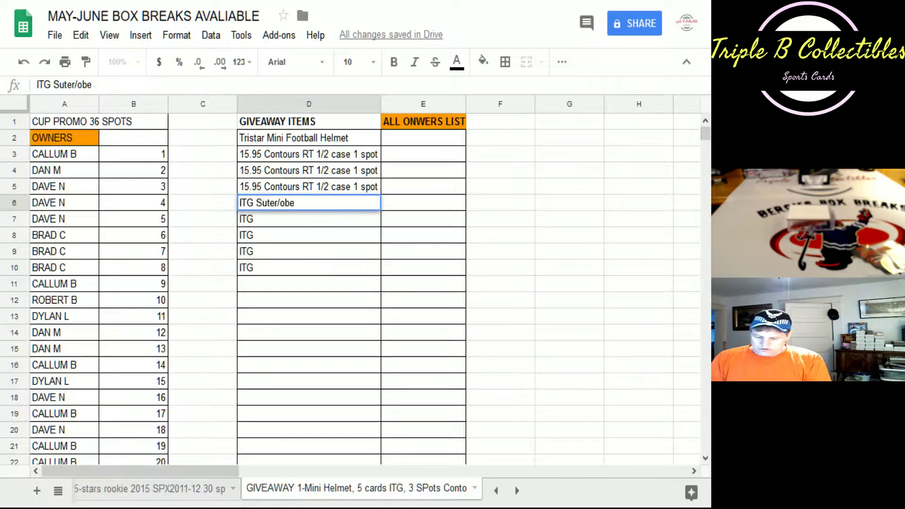
{"action": "type", "text": "rts/ "}
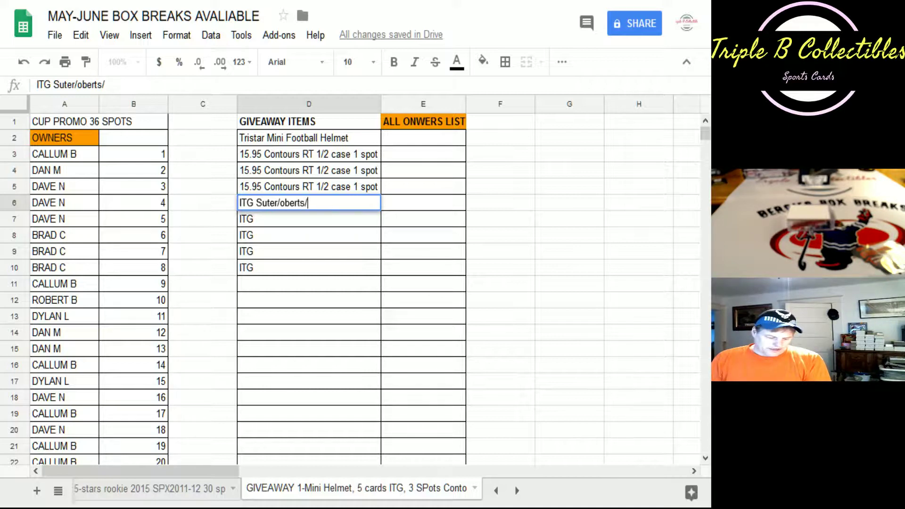
{"action": "type", "text": "M"}
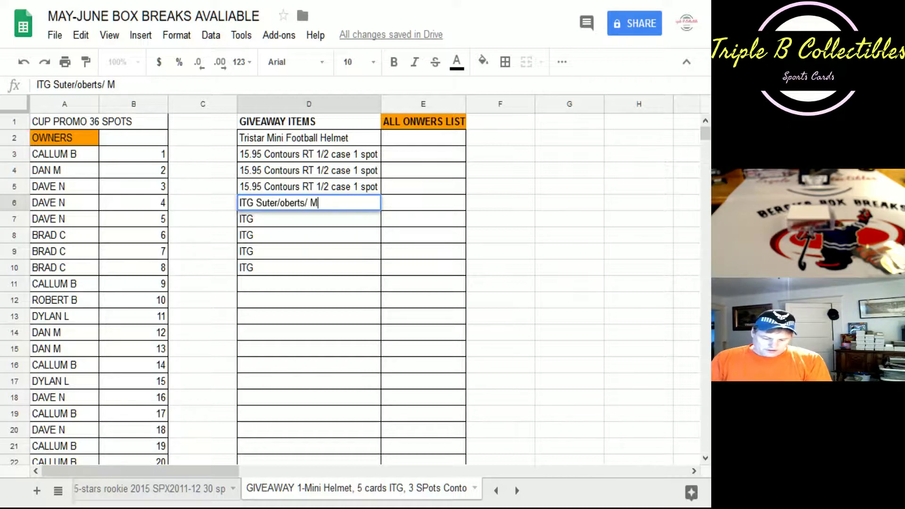
{"action": "type", "text": "acin"}
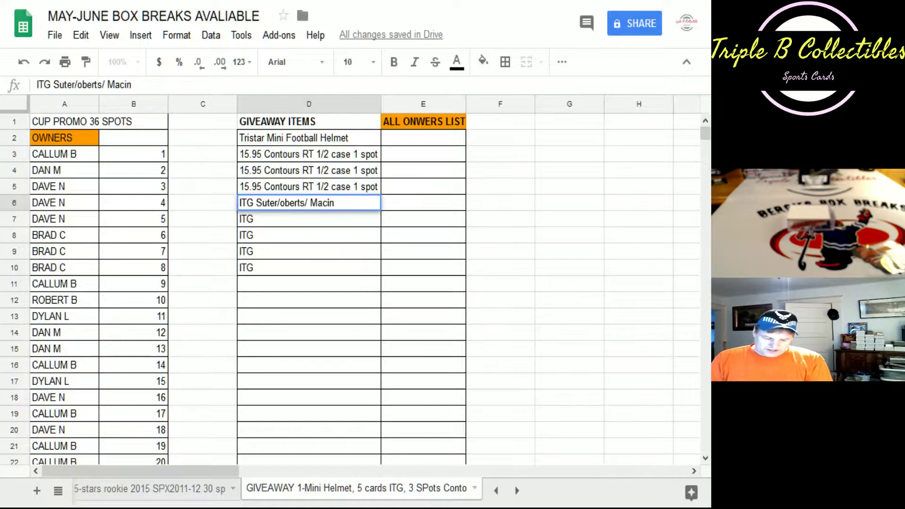
{"action": "type", "text": "nis"}
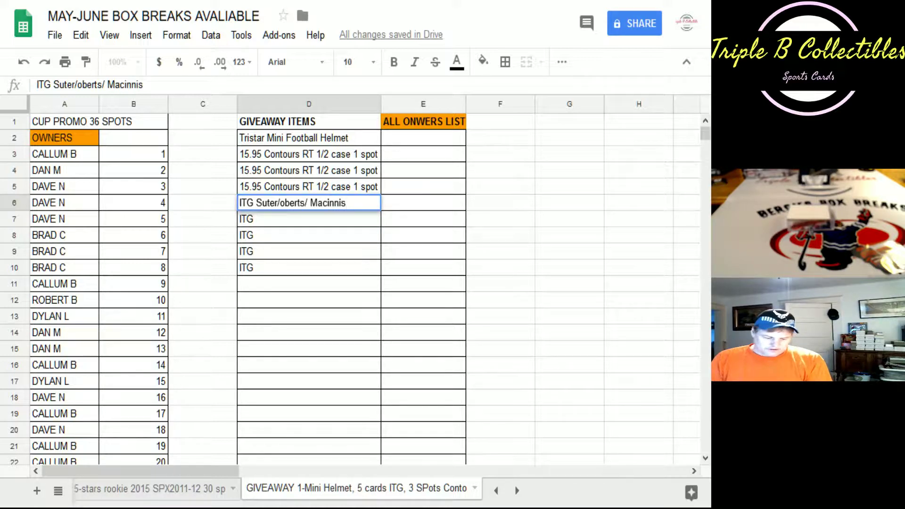
{"action": "type", "text": " 21/"}
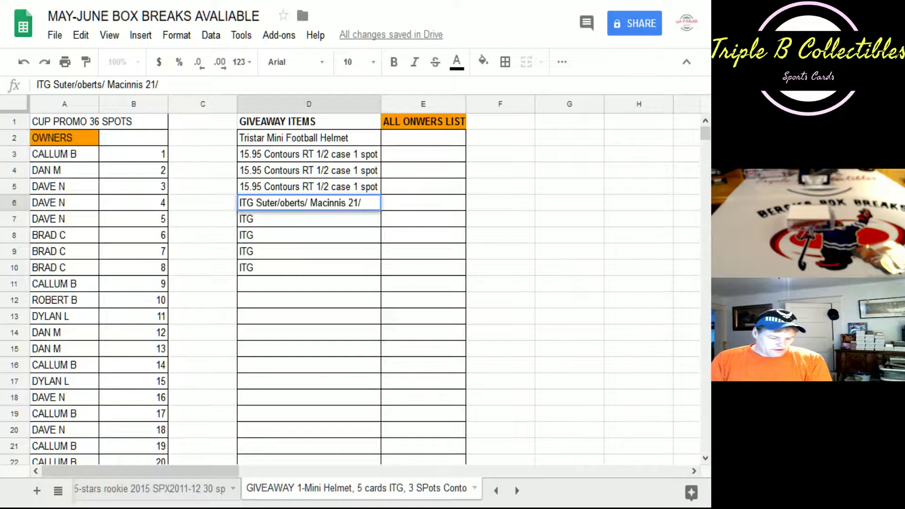
{"action": "type", "text": "30"}
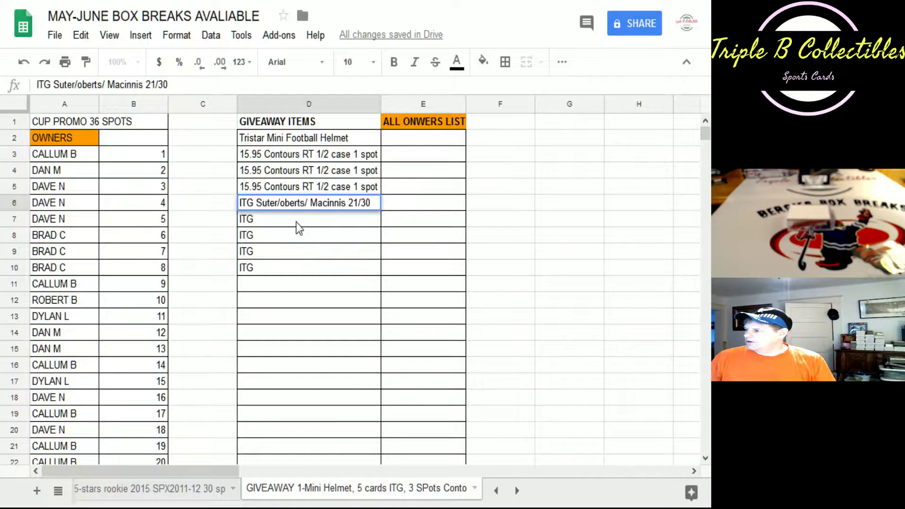
- Complete the ITG giveaway item in cell D7 so it reads "ITG Chirs Osgood 27/35"
{"action": "left_click", "coordinate": [267, 219]}
{"action": "double_click", "coordinate": [259, 220]}
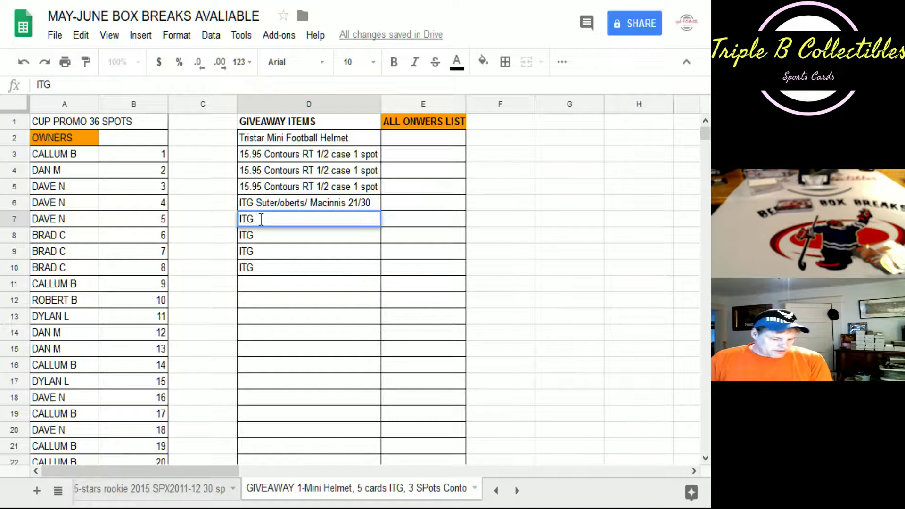
{"action": "type", "text": "Chirs"}
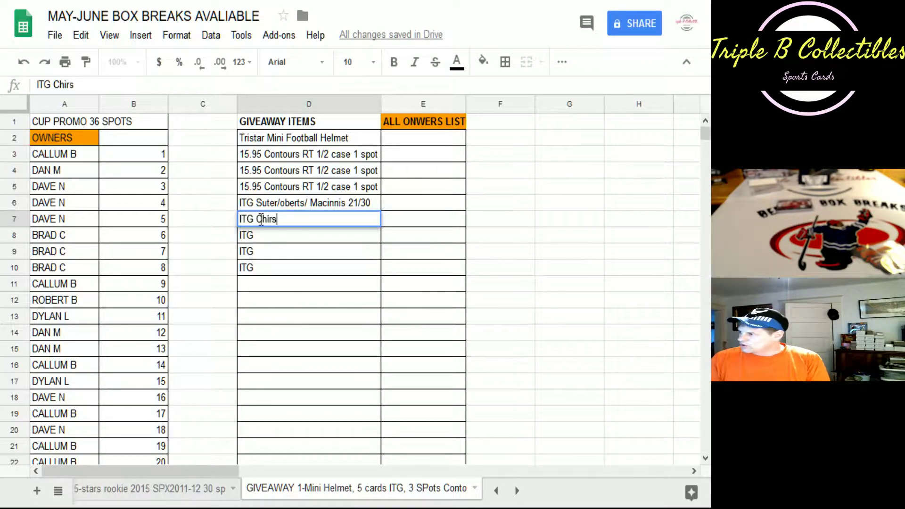
{"action": "type", "text": " H"}
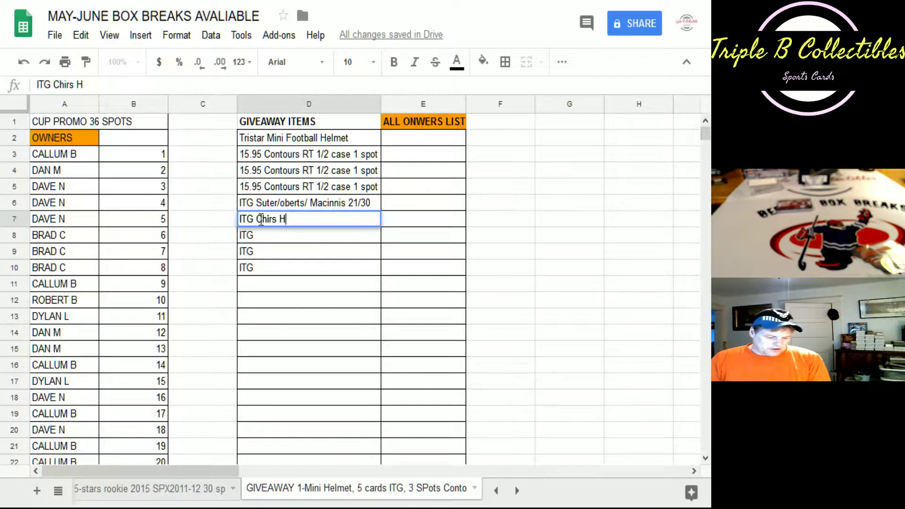
{"action": "key", "text": "BackSpace"}
{"action": "type", "text": "o"}
{"action": "key", "text": "BackSpace"}
{"action": "type", "text": "Os"}
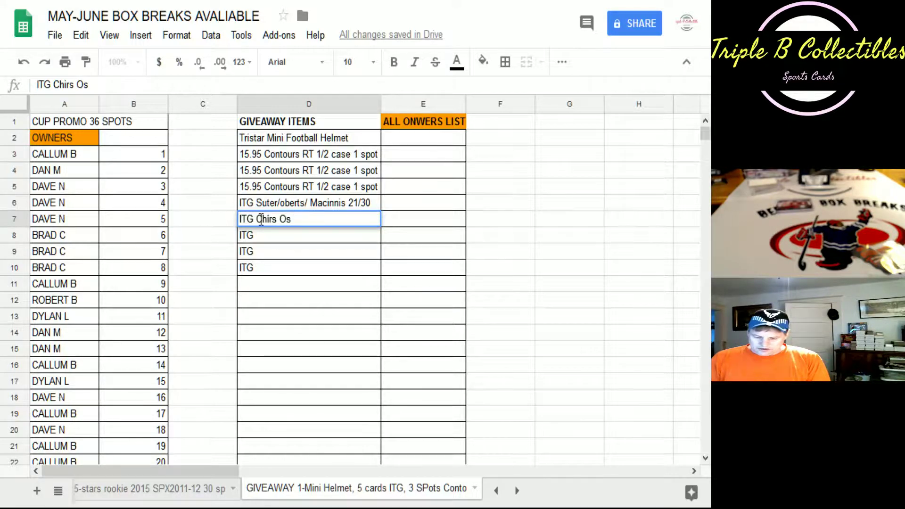
{"action": "type", "text": "good"}
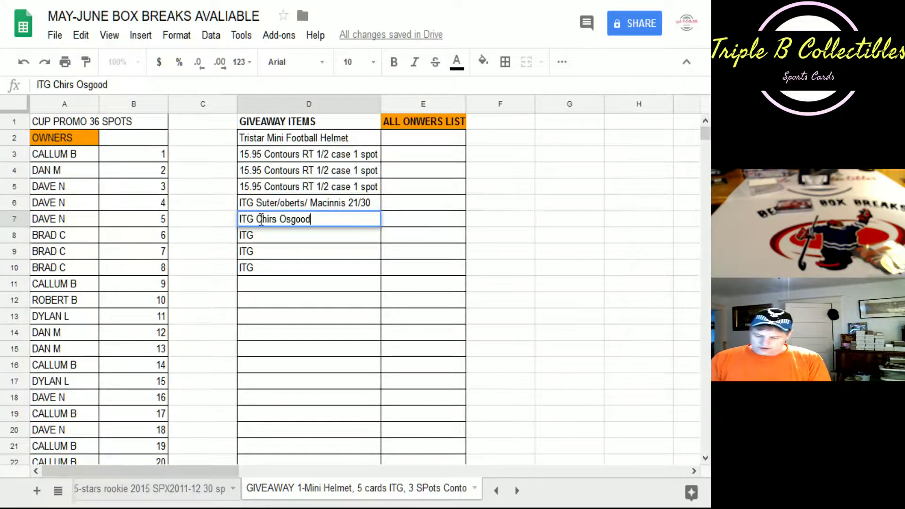
{"action": "type", "text": " 27/"}
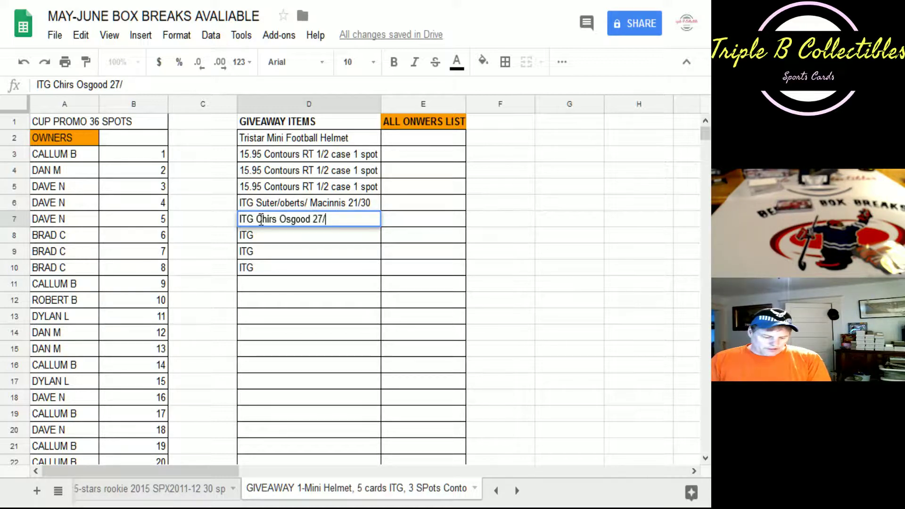
{"action": "type", "text": "35"}
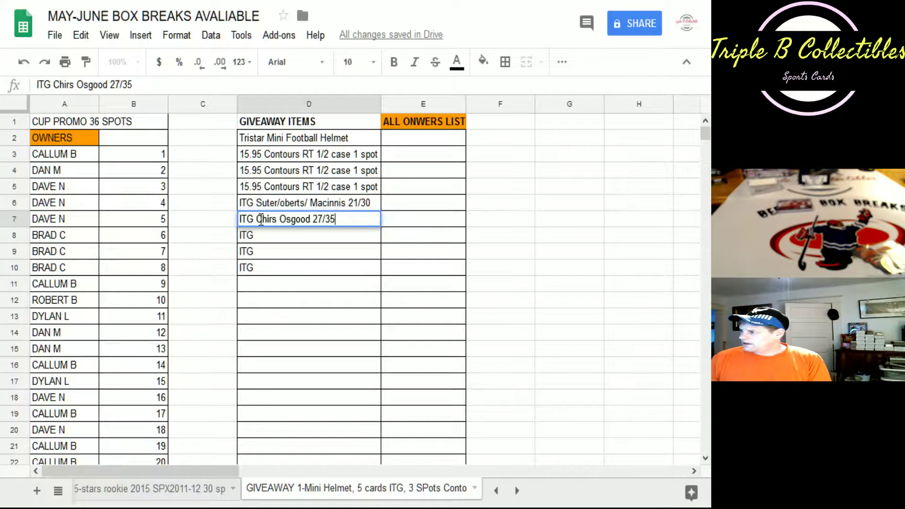
{"action": "key", "text": "Return"}
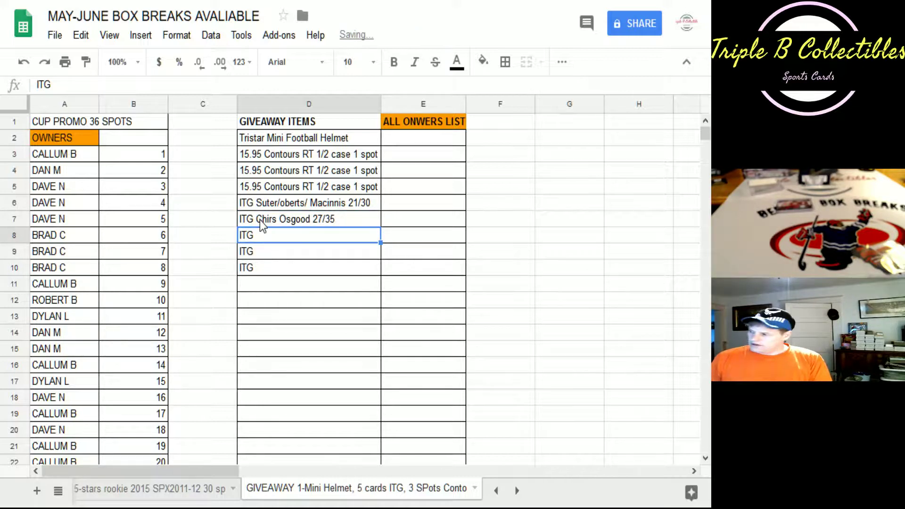
- Complete the ITG giveaway item in cell D8 so it reads "ITG Chris Pronger 2/3"
{"action": "double_click", "coordinate": [264, 235]}
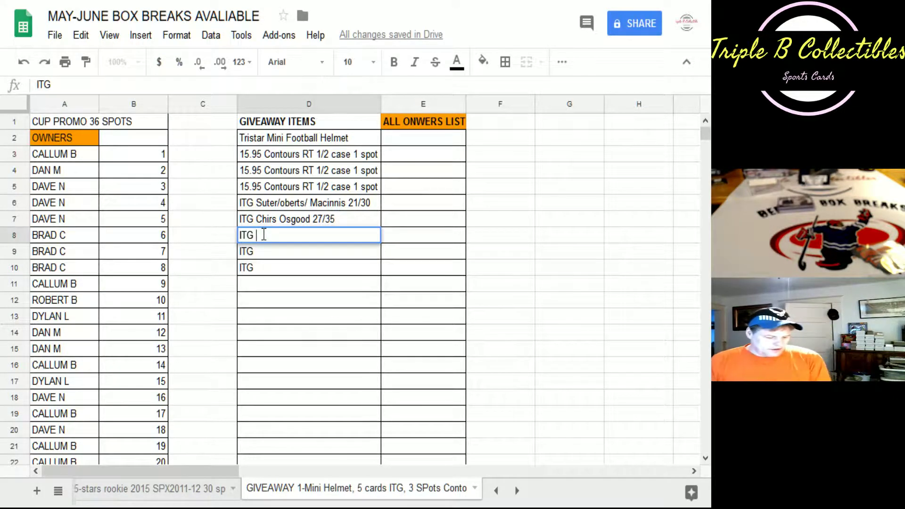
{"action": "type", "text": "Chri"}
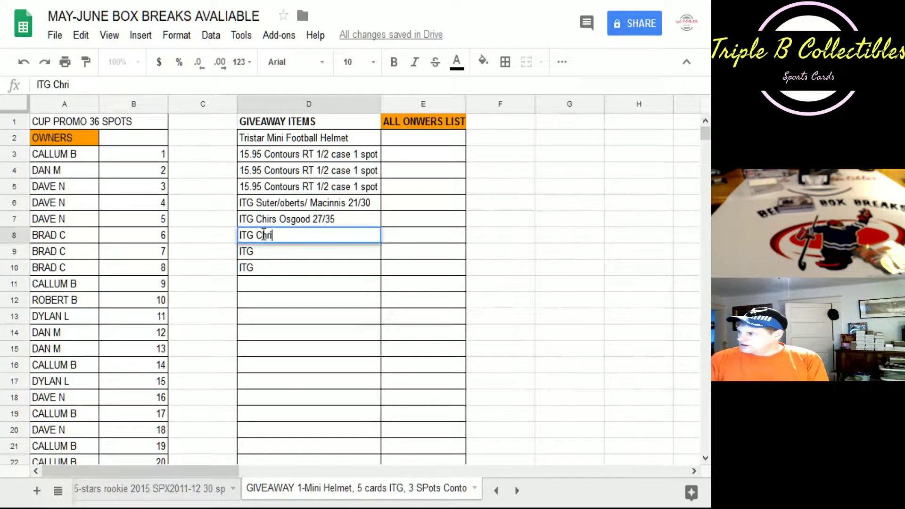
{"action": "key", "text": "BackSpace"}
{"action": "key", "text": "BackSpace"}
{"action": "key", "text": "BackSpace"}
{"action": "key", "text": "BackSpace"}
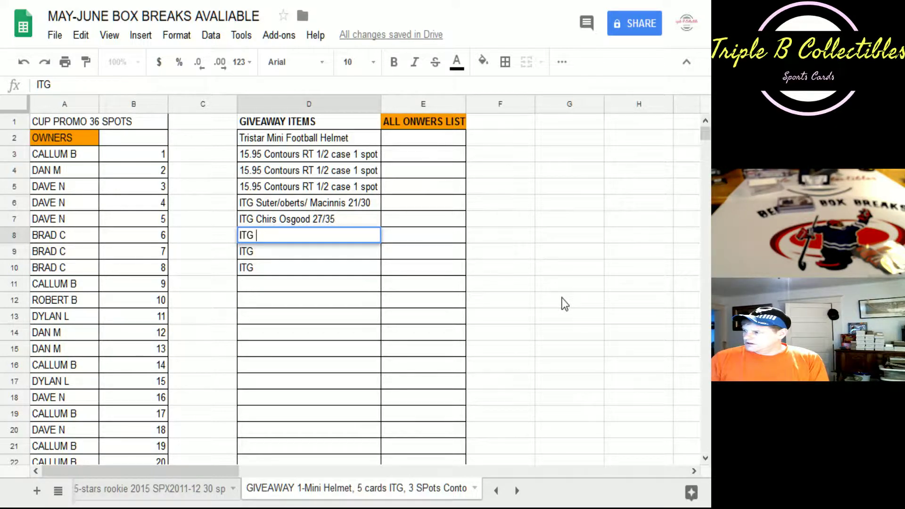
{"action": "type", "text": "Chiri"}
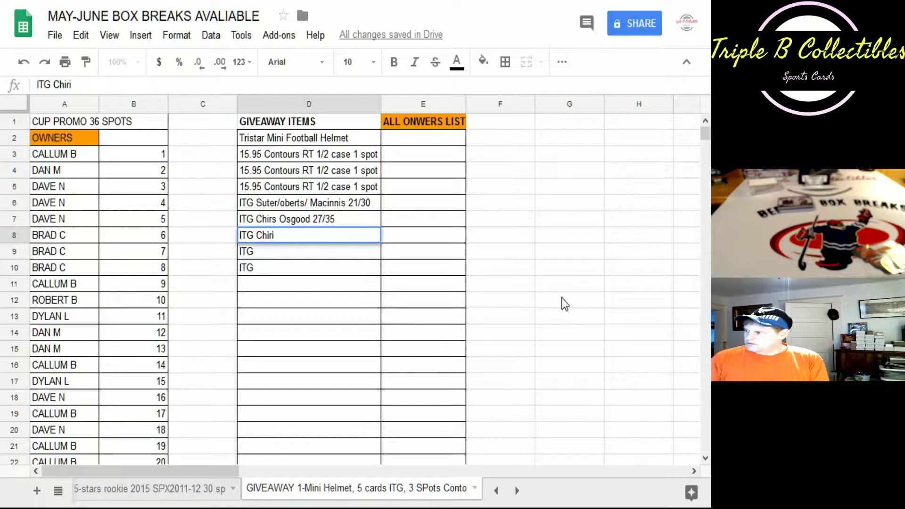
{"action": "key", "text": "BackSpace"}
{"action": "key", "text": "BackSpace"}
{"action": "key", "text": "BackSpace"}
{"action": "type", "text": "r"}
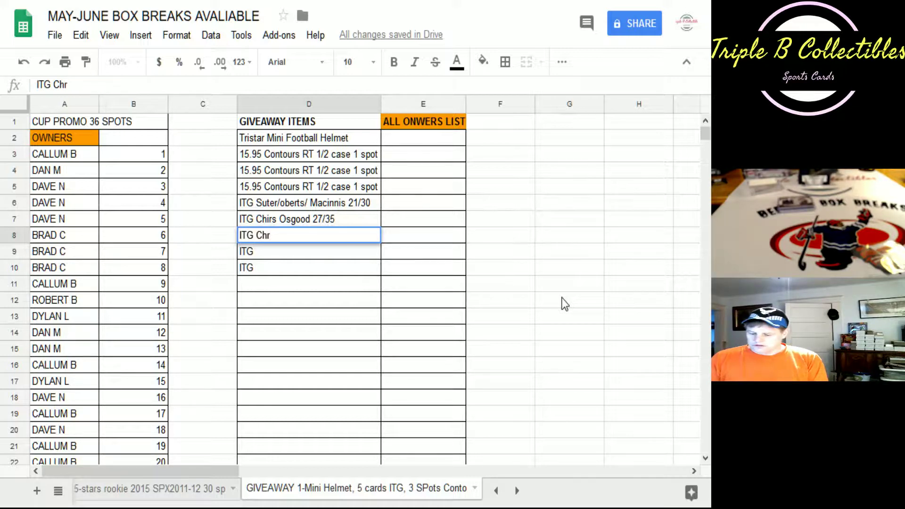
{"action": "type", "text": "is Pron"}
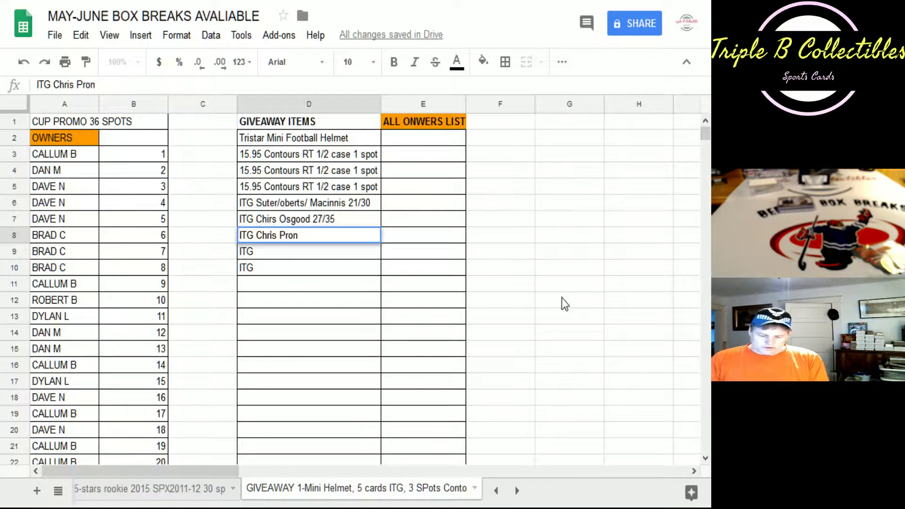
{"action": "type", "text": "ger"}
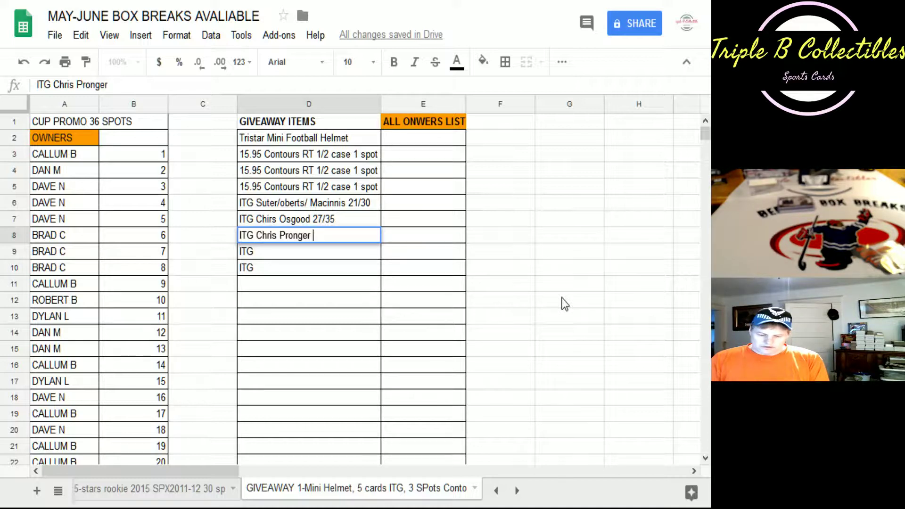
{"action": "type", "text": " 2/3"}
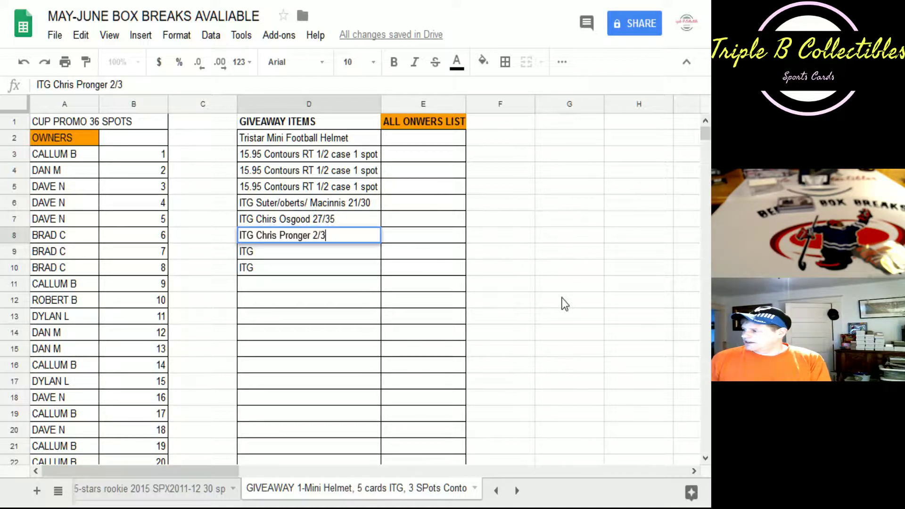
{"action": "key", "text": "Return"}
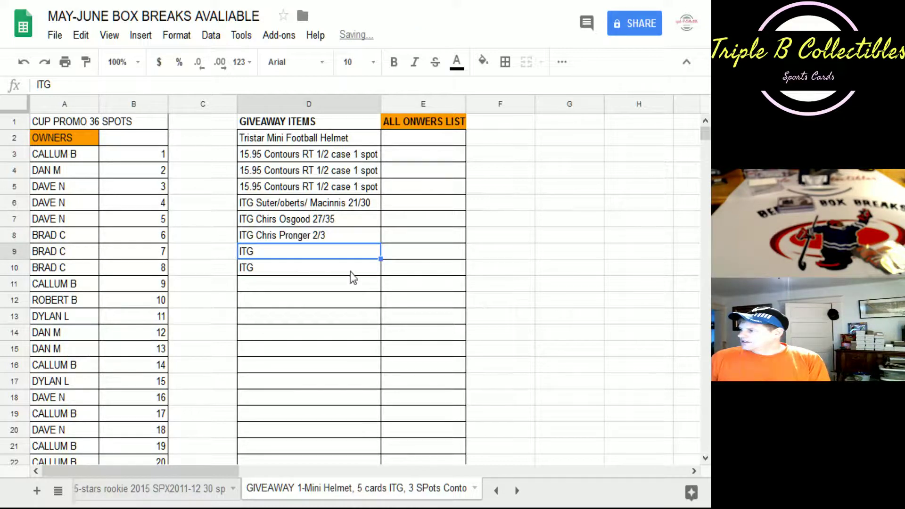
- Complete the ITG giveaway item in cell D9 so it reads "ITG Gilbert Perreault Auto 6/25"
{"action": "double_click", "coordinate": [262, 251]}
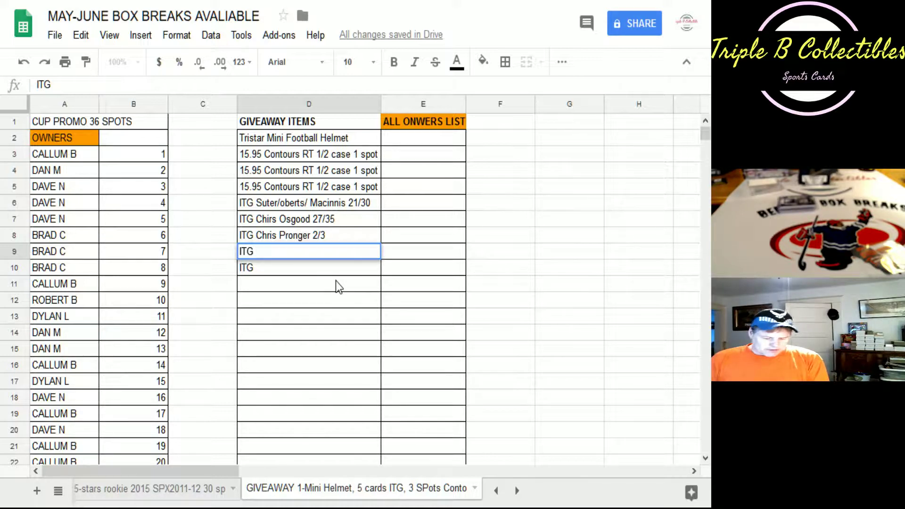
{"action": "type", "text": "Gi"}
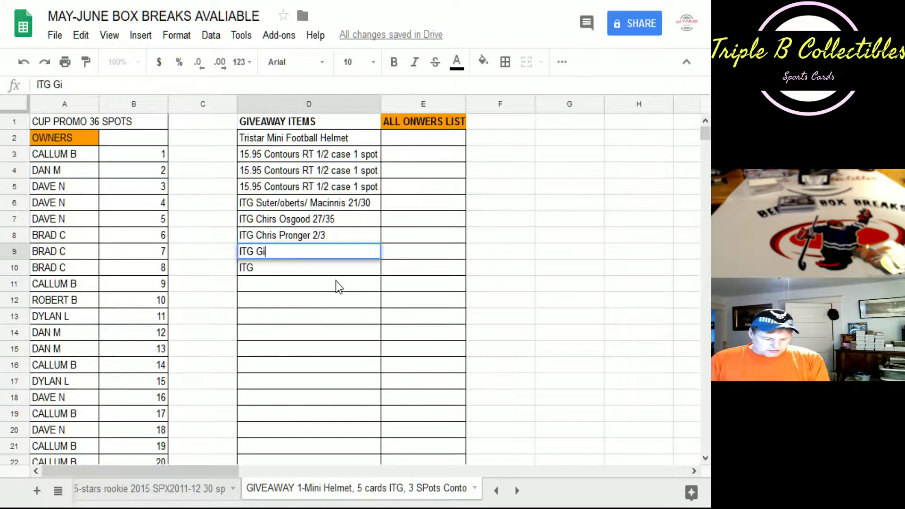
{"action": "type", "text": "lbert"}
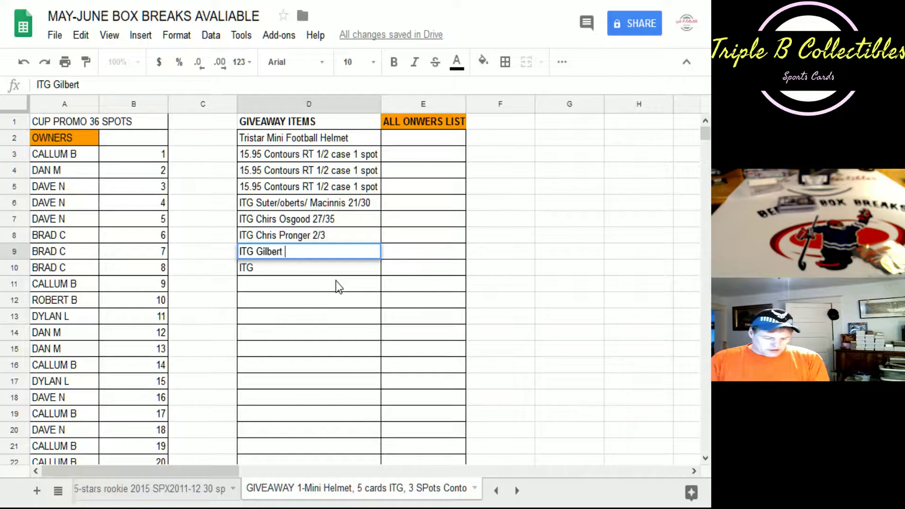
{"action": "type", "text": " Perre"}
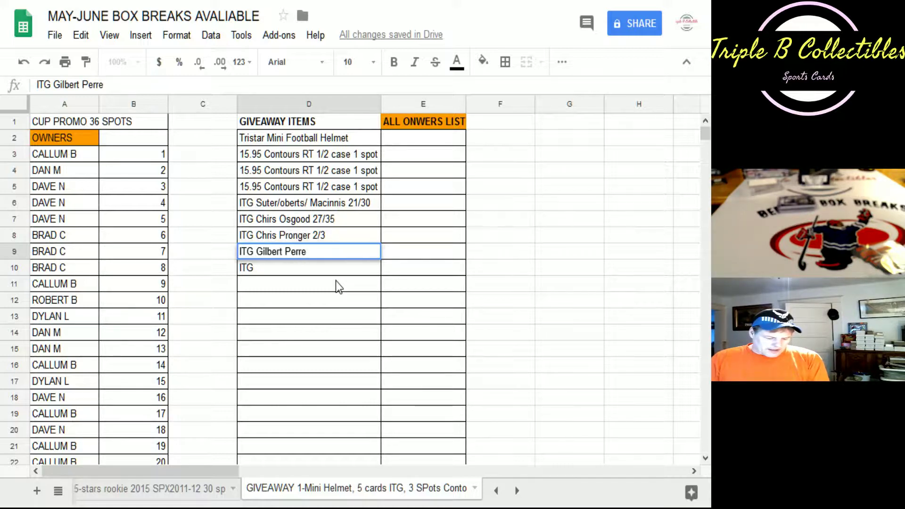
{"action": "type", "text": "au"}
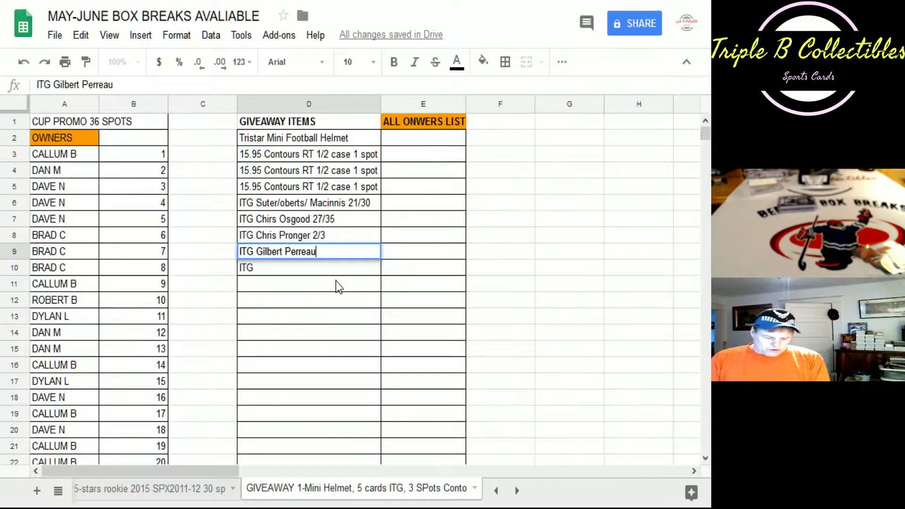
{"action": "type", "text": "lt"}
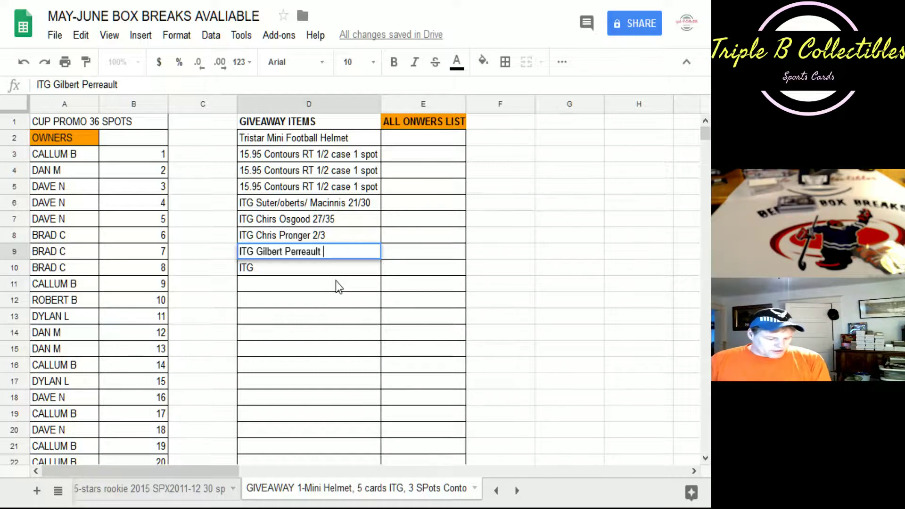
{"action": "type", "text": "Auto"}
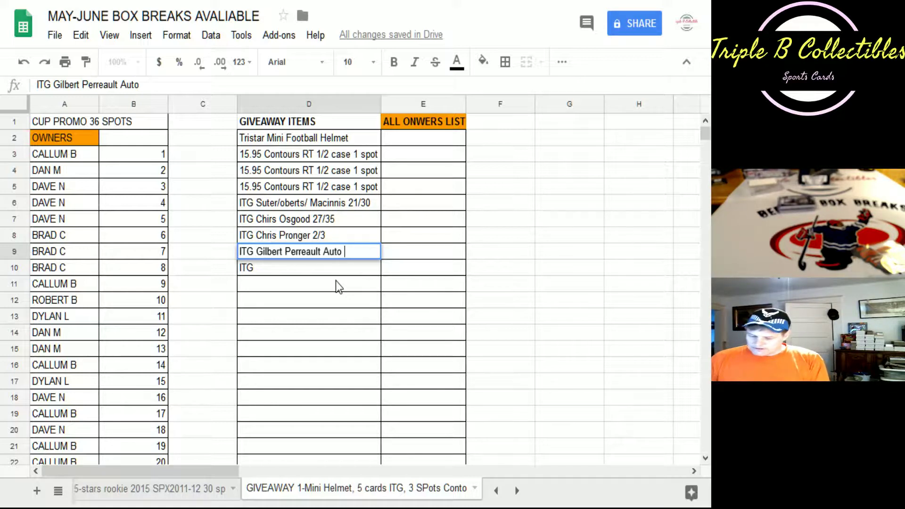
{"action": "type", "text": " 6/25"}
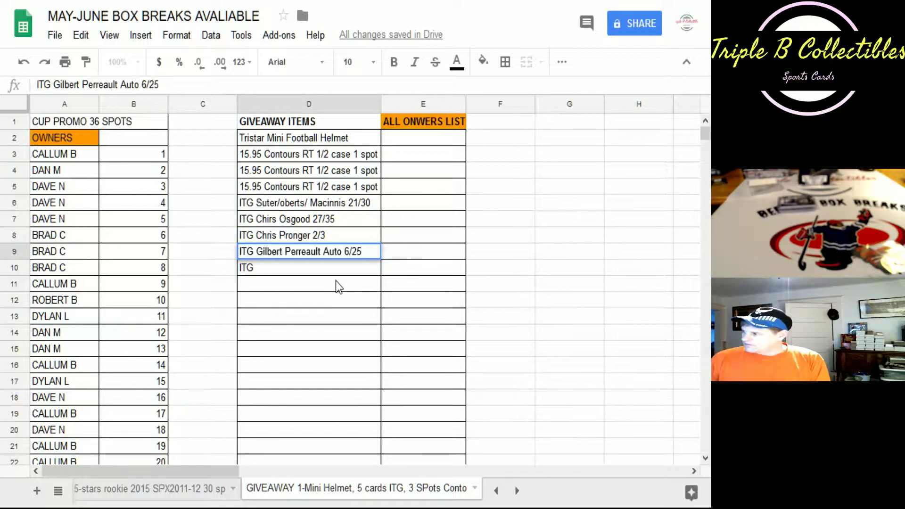
- Complete the ITG giveaway item in cell D10 so it reads "ITG Toe Blake/Elmer Lach 2/2 Vintage" and widen column D to fit it
{"action": "key", "text": "Return"}
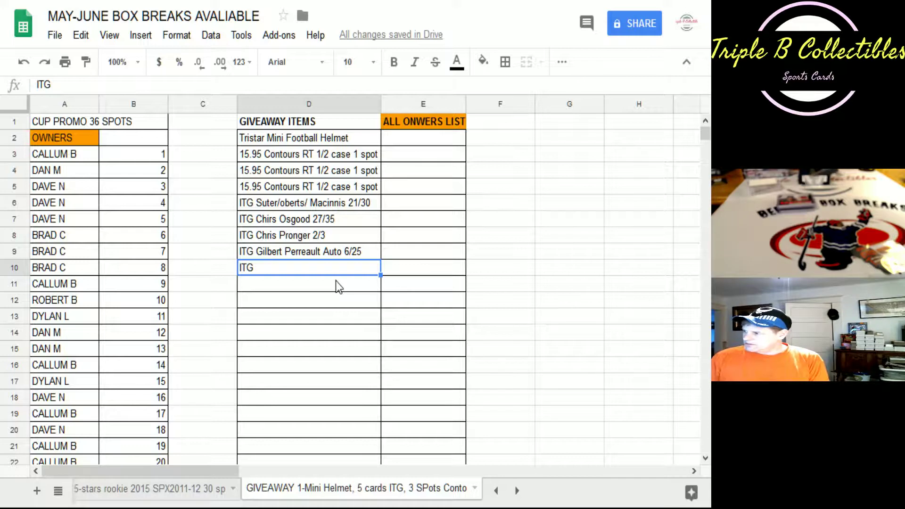
{"action": "double_click", "coordinate": [266, 267]}
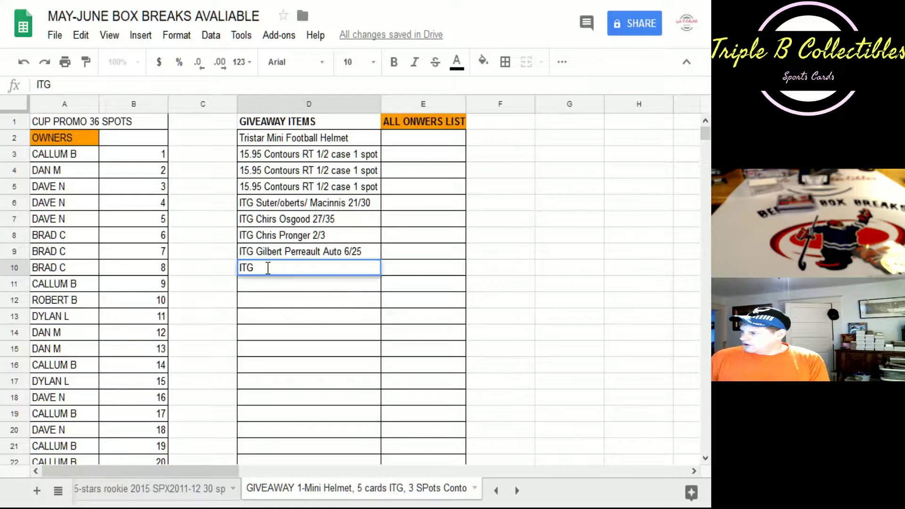
{"action": "type", "text": "Toe Blake"}
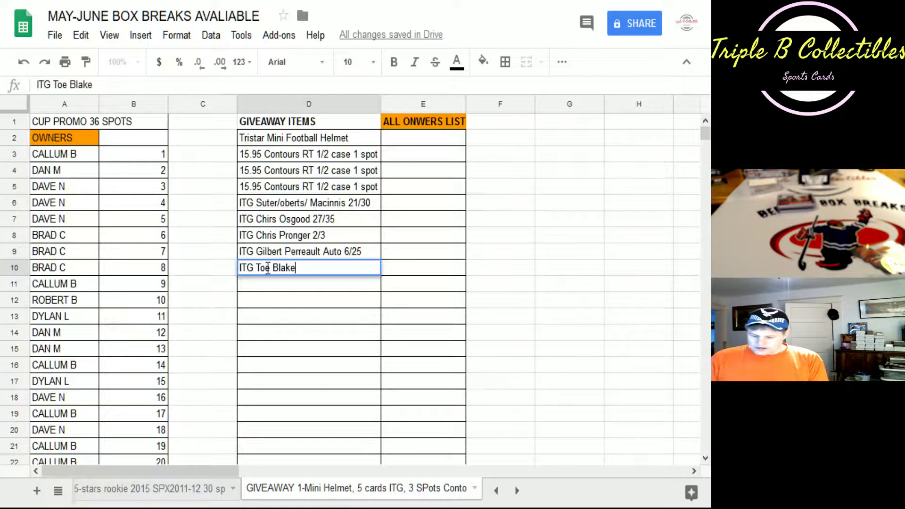
{"action": "type", "text": "/"}
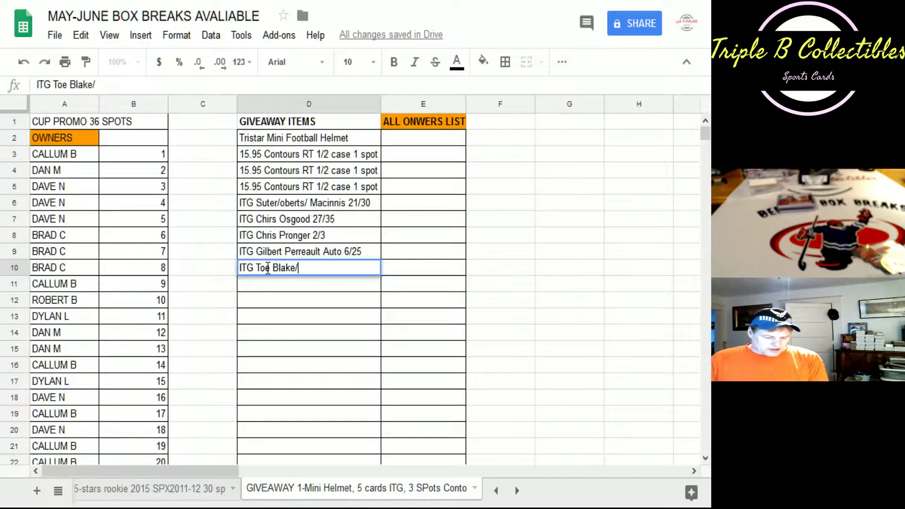
{"action": "type", "text": "Elme"}
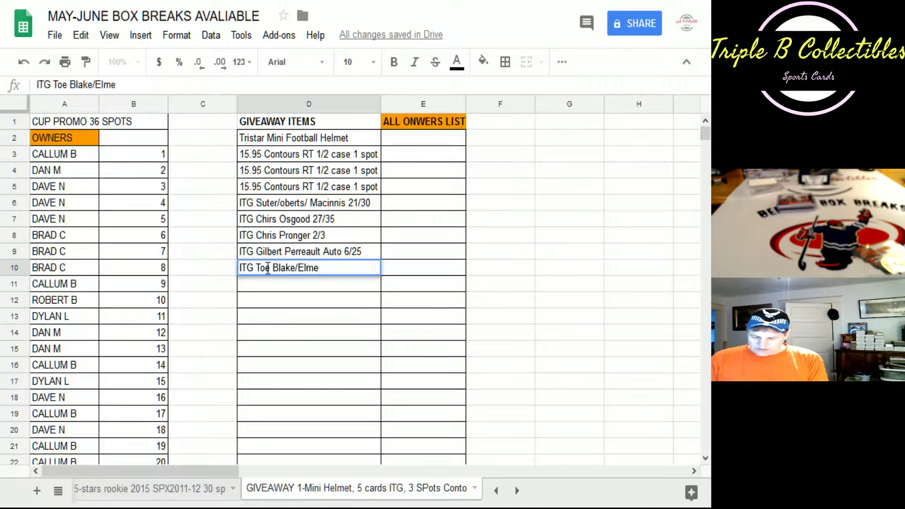
{"action": "type", "text": "r Lach "}
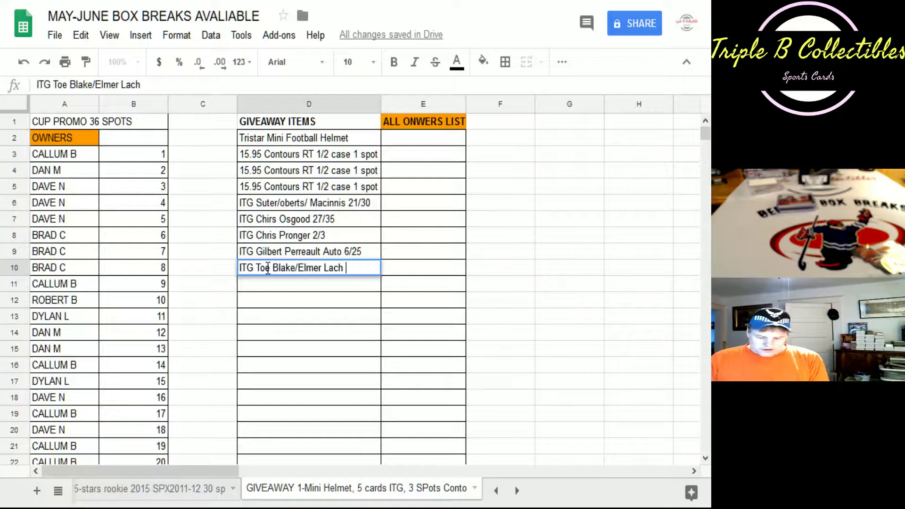
{"action": "type", "text": "2/2"}
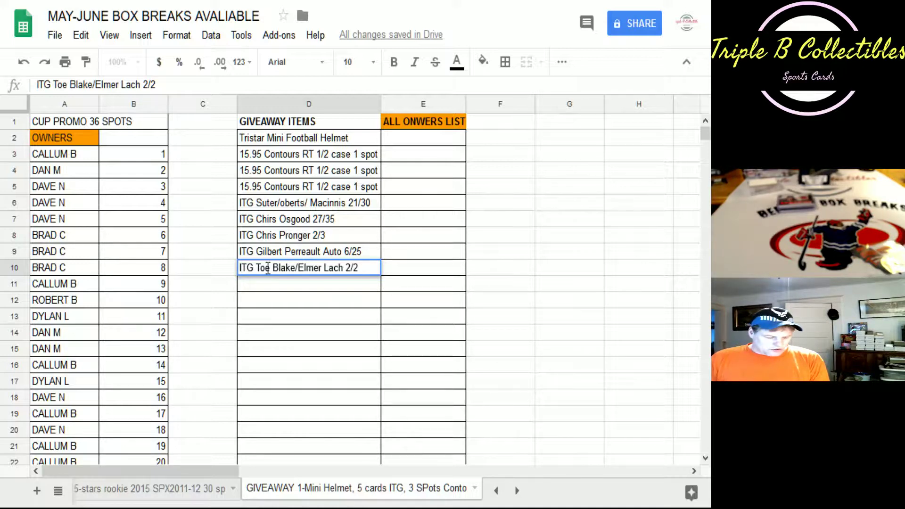
{"action": "type", "text": " Vintage"}
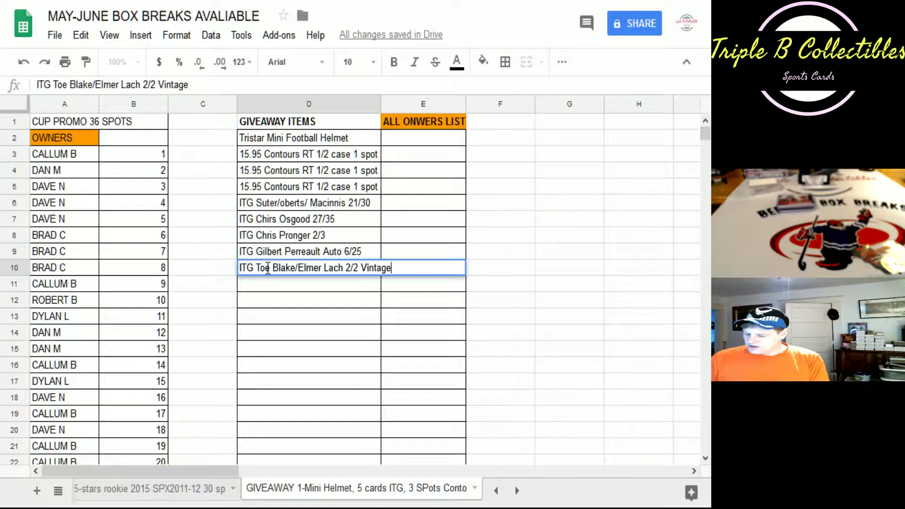
{"action": "key", "text": "Return"}
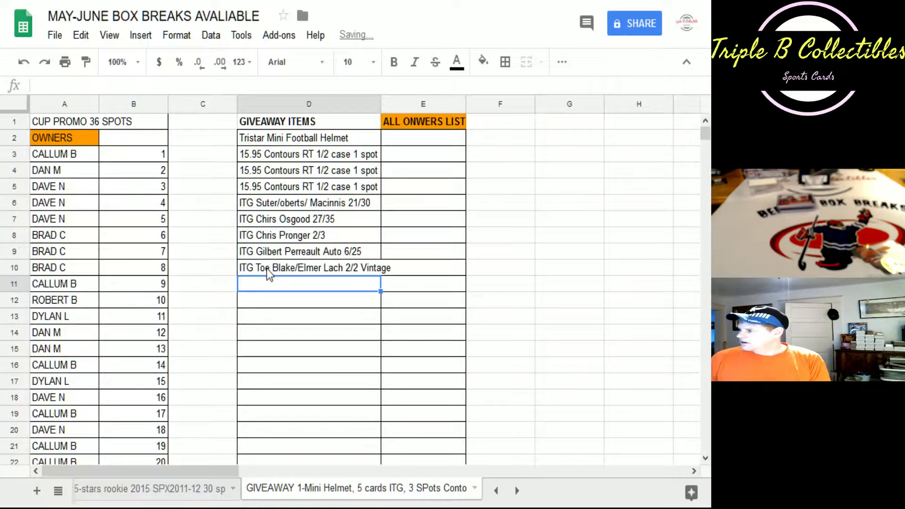
{"action": "left_click_drag", "start_coordinate": [380, 105], "coordinate": [394, 106]}
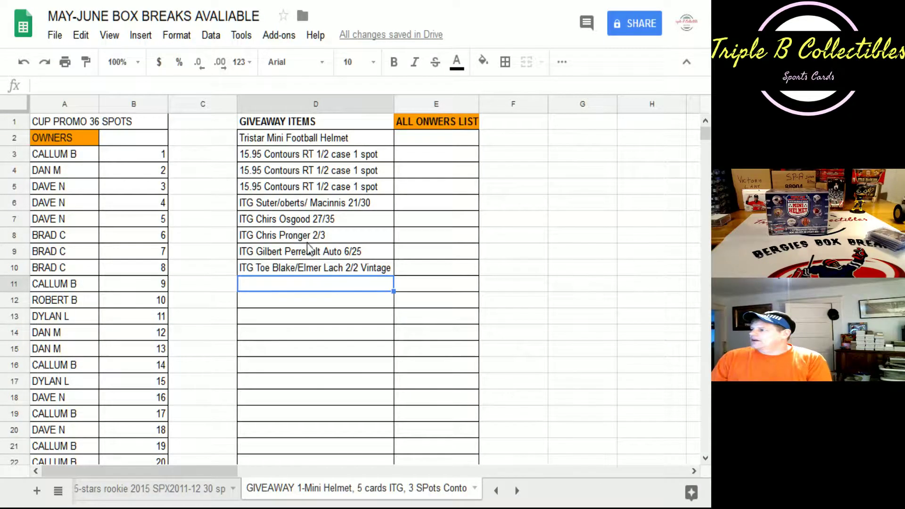
- Copy the giveaway items in D2:D10 and paste them into the RANDOM.ORG List Randomizer form
{"action": "left_click", "coordinate": [297, 138]}
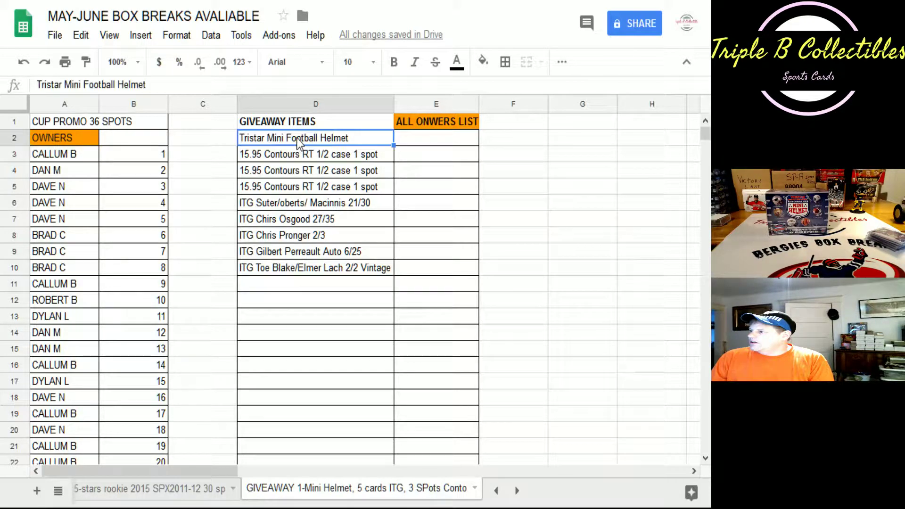
{"action": "left_click", "coordinate": [314, 267], "text": "shift"}
{"action": "key", "text": "ctrl+c"}
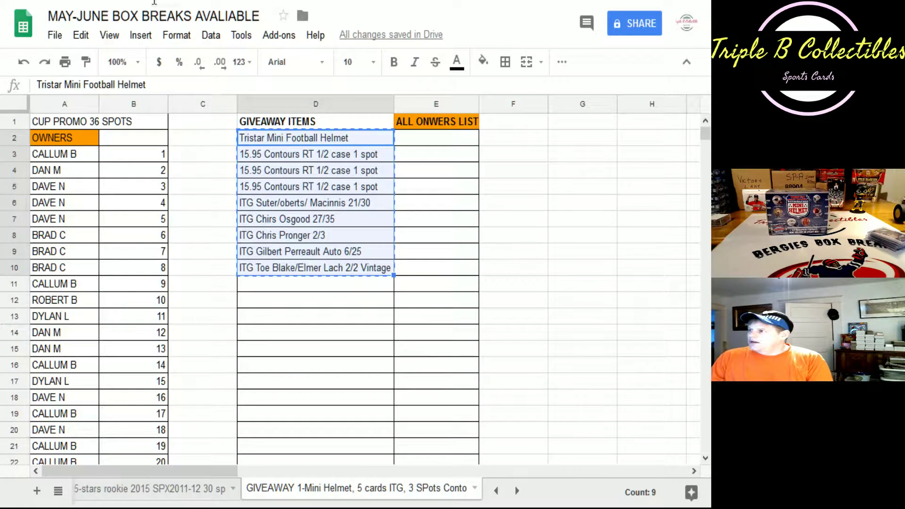
{"action": "key", "text": "alt+Tab"}
{"action": "left_click", "coordinate": [109, 309]}
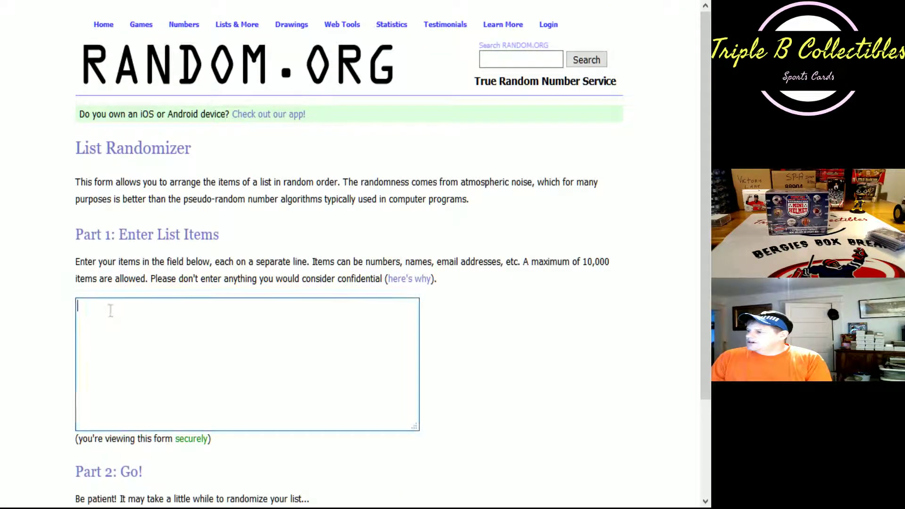
{"action": "key", "text": "ctrl+v"}
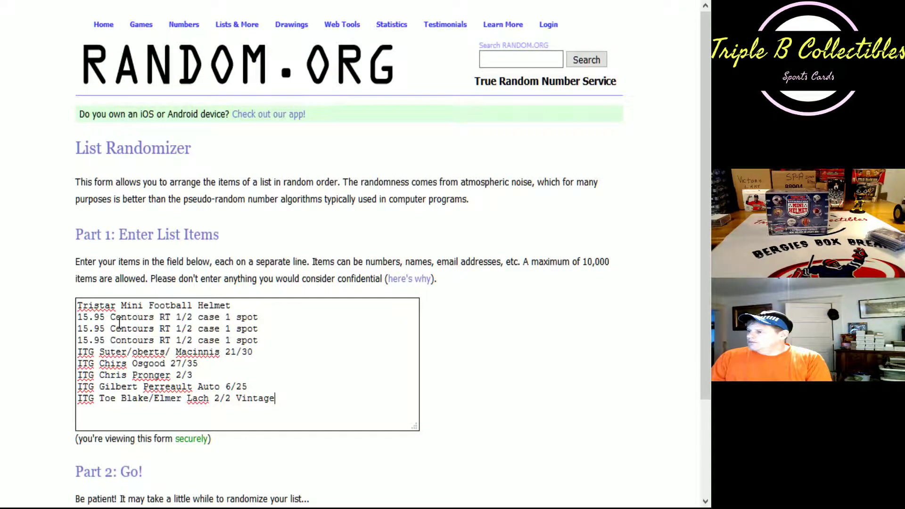
- Roll 2 virtual dice in the Dice Roller and return to the List Randomizer holding the giveaway items
{"action": "key", "text": "ctrl+Tab"}
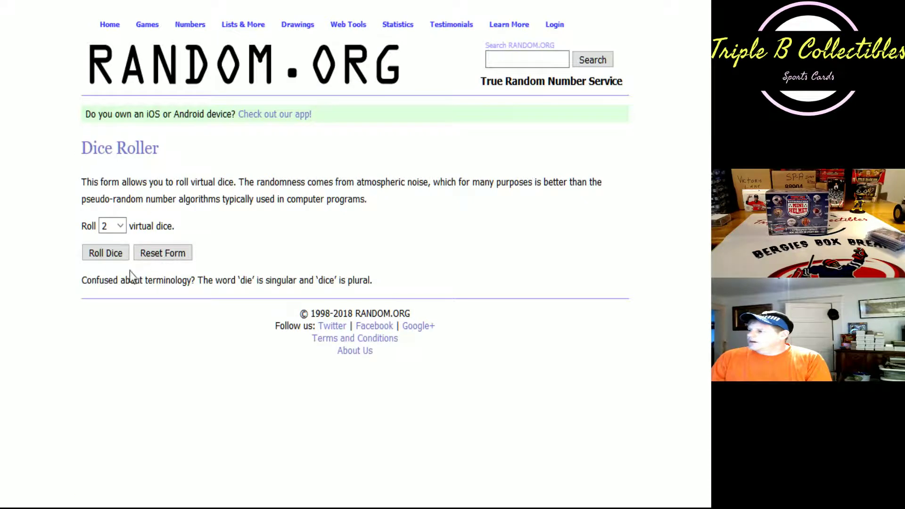
{"action": "left_click", "coordinate": [106, 252]}
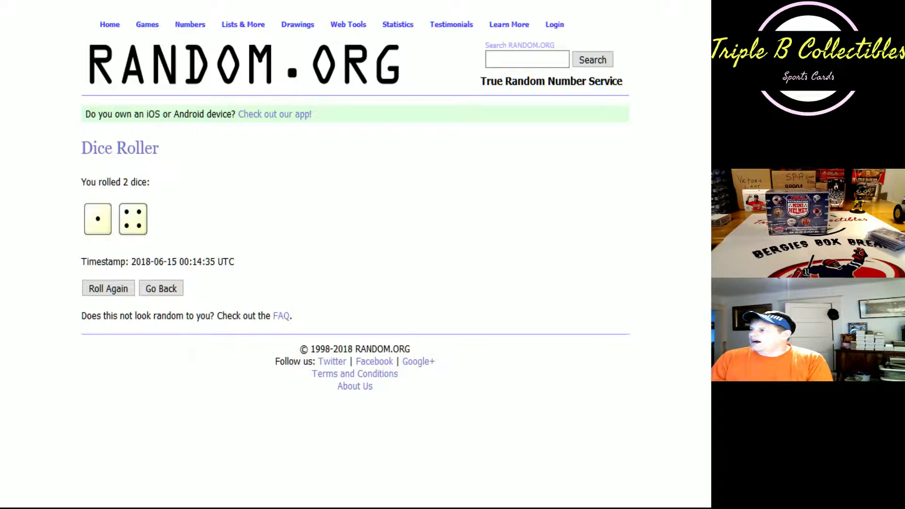
{"action": "key", "text": "ctrl+Tab"}
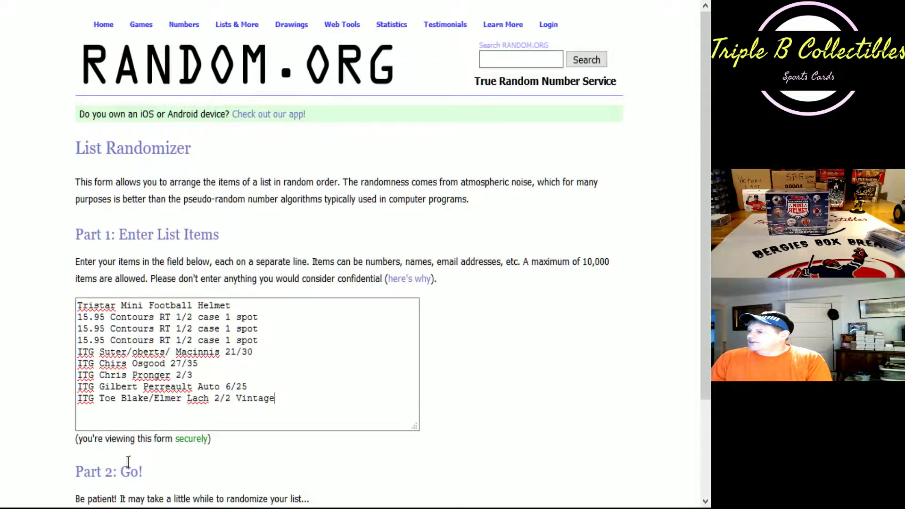
- Randomize the list of giveaway items five times
{"action": "scroll", "coordinate": [88, 408], "scroll_direction": "down", "scroll_amount": 2}
{"action": "scroll", "coordinate": [88, 409], "scroll_direction": "down", "scroll_amount": 1}
{"action": "left_click", "coordinate": [101, 412]}
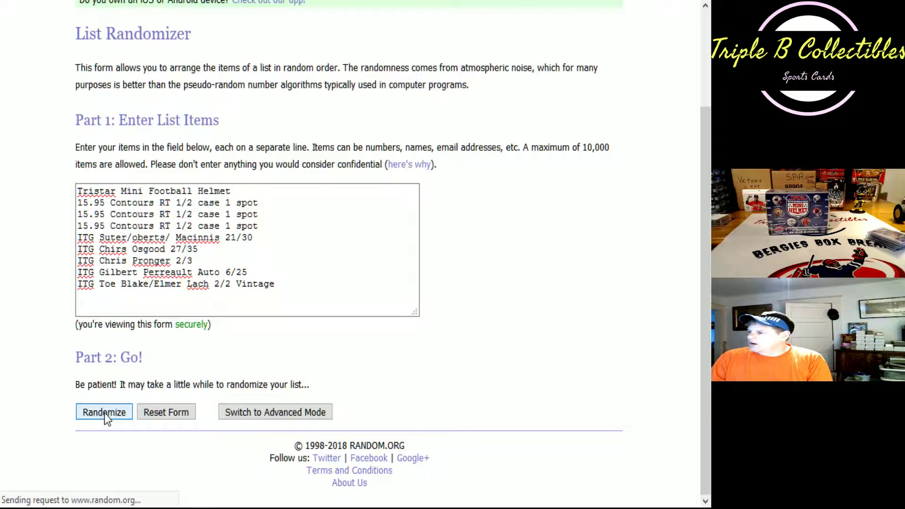
{"action": "left_click", "coordinate": [103, 408]}
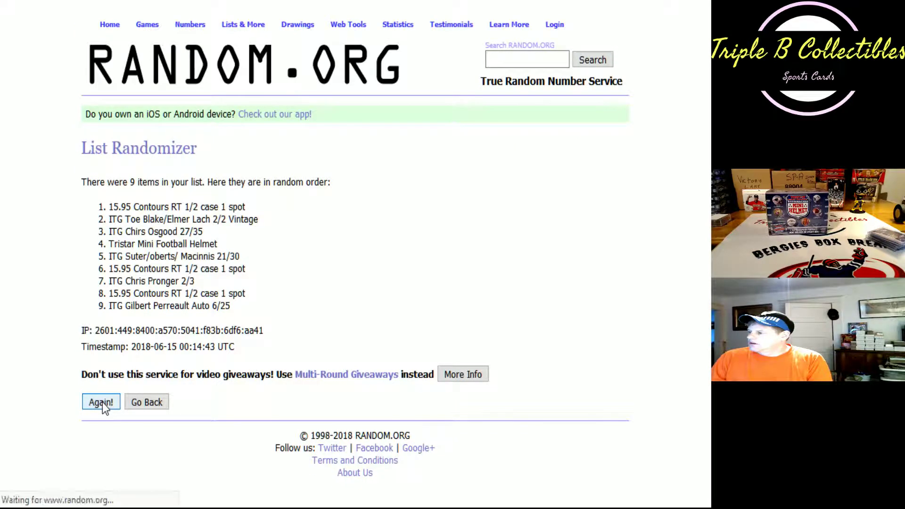
{"action": "left_click", "coordinate": [92, 432]}
{"action": "left_click", "coordinate": [91, 431]}
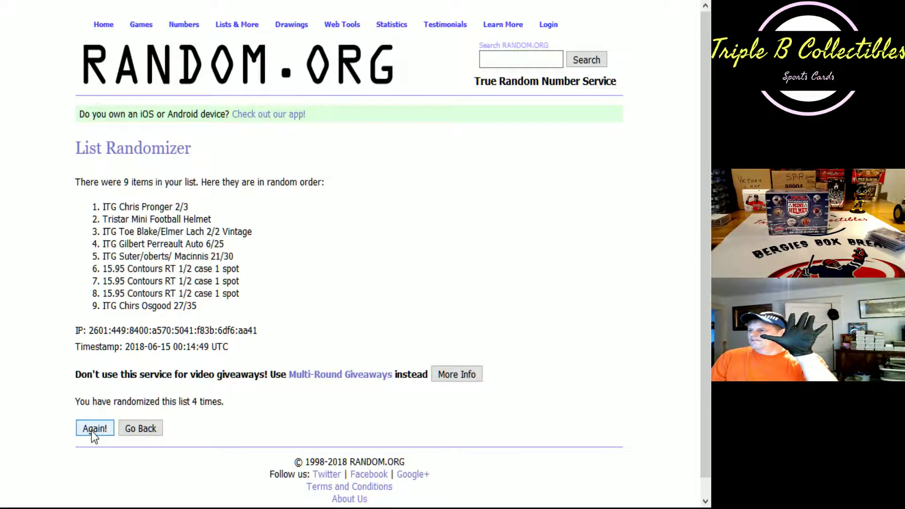
{"action": "left_click", "coordinate": [91, 431]}
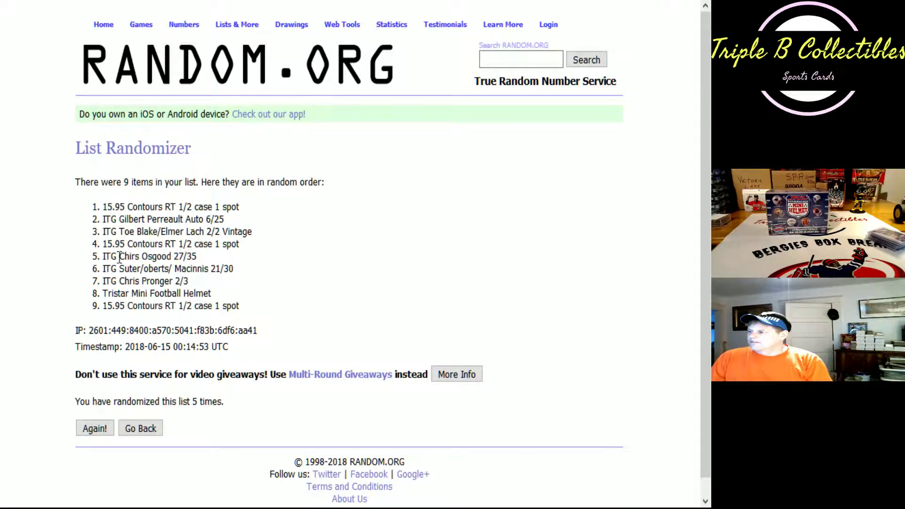
- Copy the randomized giveaway items and paste them over D2:D10 in the Google Sheets giveaway list
{"action": "left_click_drag", "start_coordinate": [105, 207], "coordinate": [242, 304]}
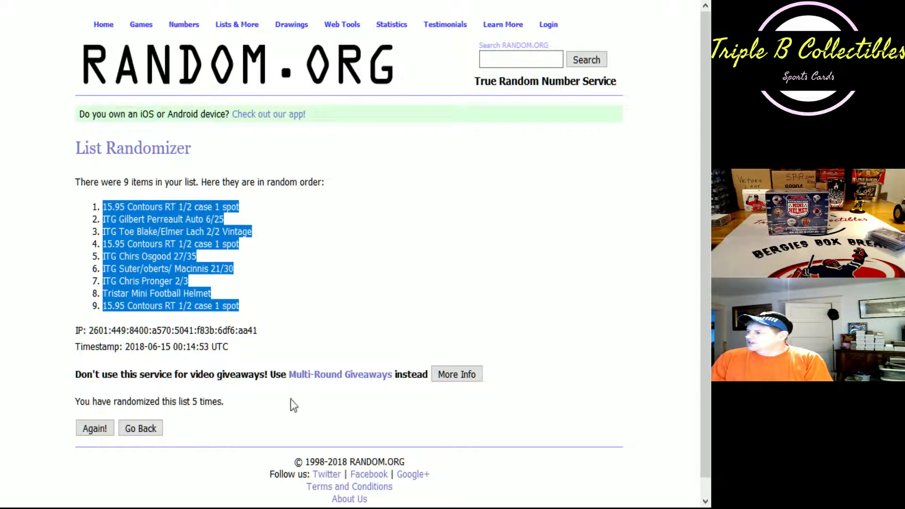
{"action": "key", "text": "alt+Tab"}
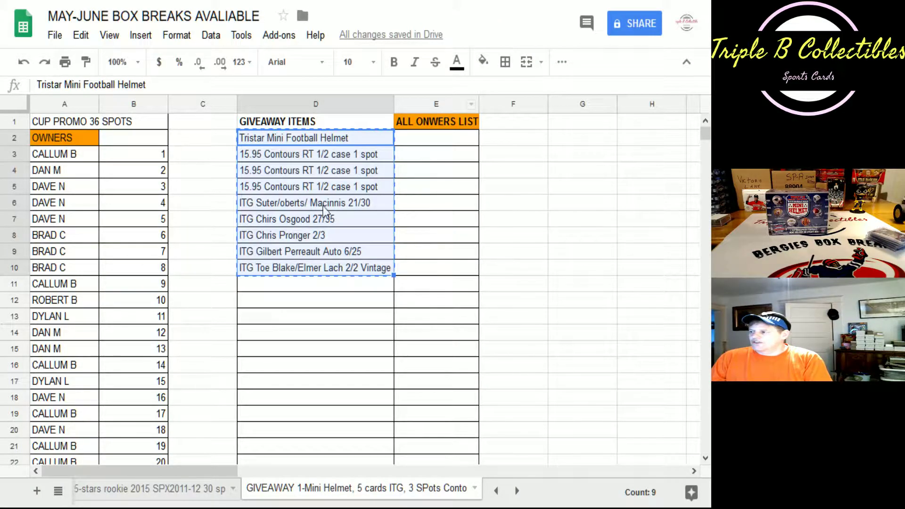
{"action": "key", "text": "ctrl+v"}
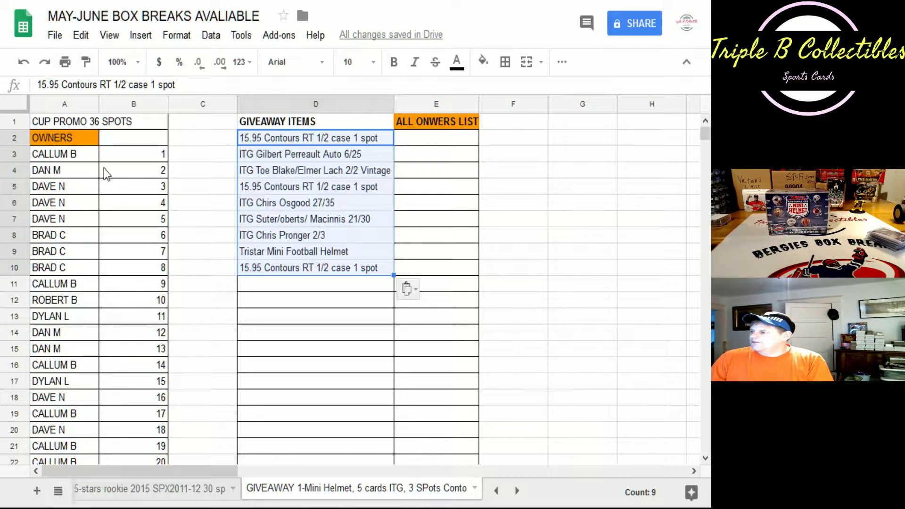
- Copy the owner entries in A3:A38 and paste them into a new RANDOM.ORG List Randomizer form
{"action": "left_click", "coordinate": [58, 156]}
{"action": "scroll", "coordinate": [68, 398], "scroll_direction": "down", "scroll_amount": 6}
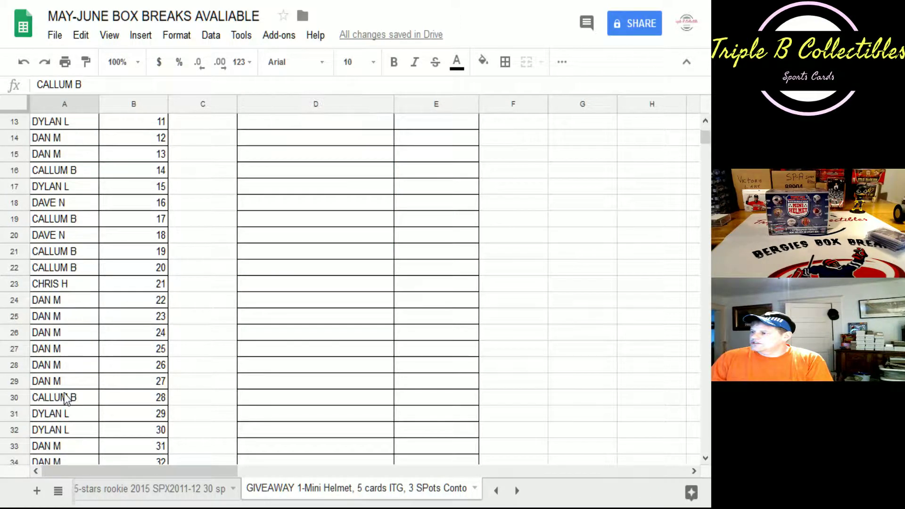
{"action": "left_click", "coordinate": [64, 426], "text": "shift"}
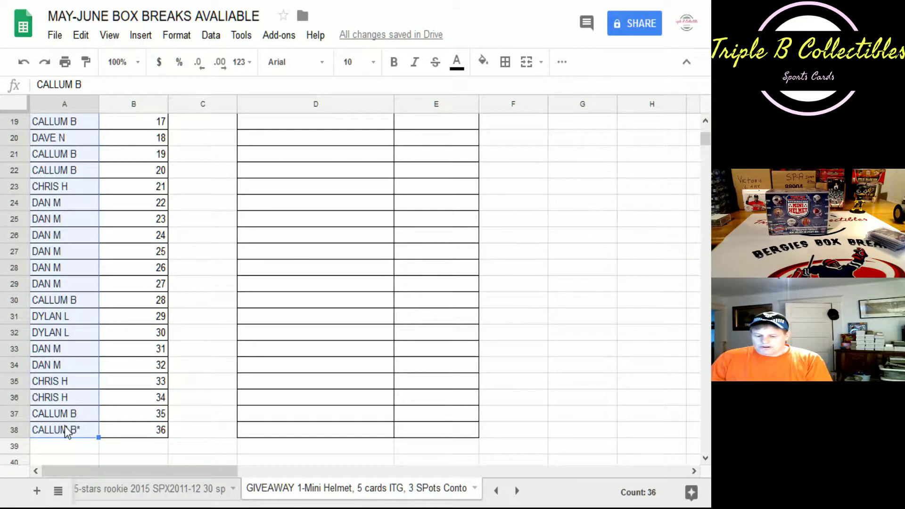
{"action": "key", "text": "ctrl+Tab"}
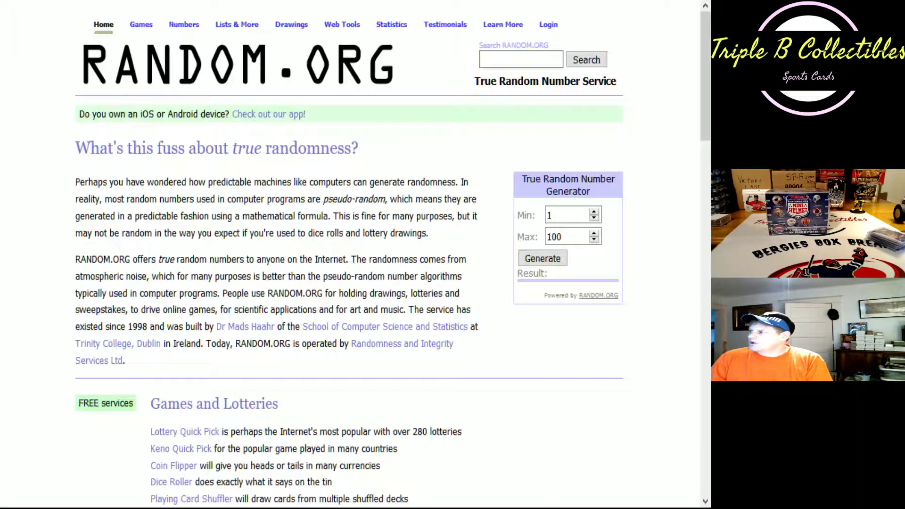
{"action": "mouse_move", "coordinate": [218, 27]}
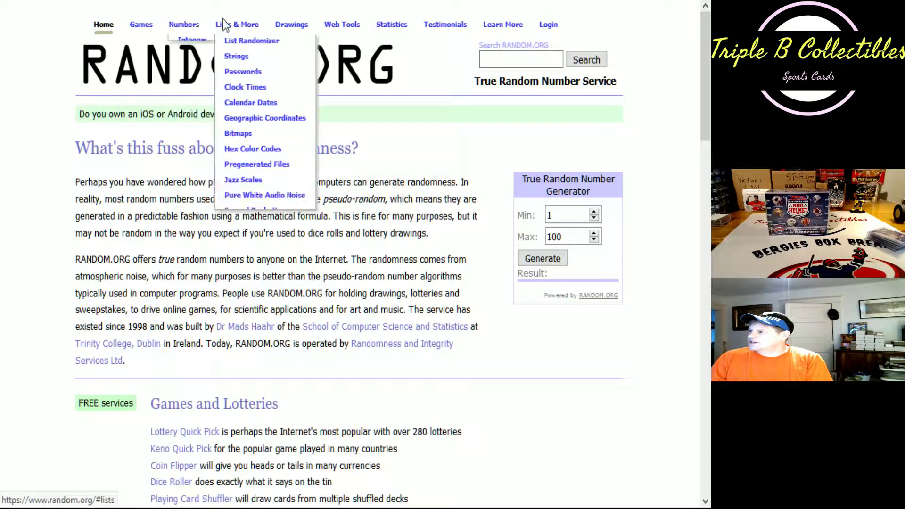
{"action": "left_click", "coordinate": [238, 42]}
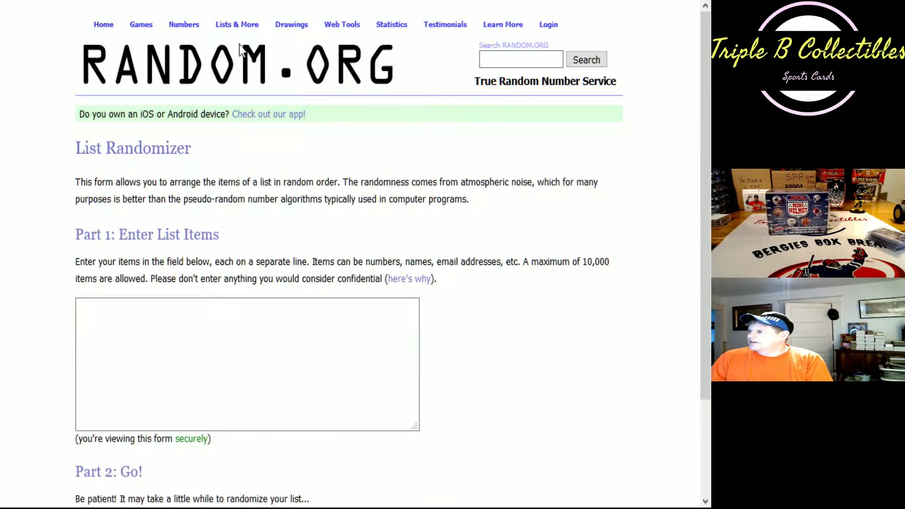
{"action": "left_click", "coordinate": [93, 313]}
{"action": "key", "text": "ctrl+v"}
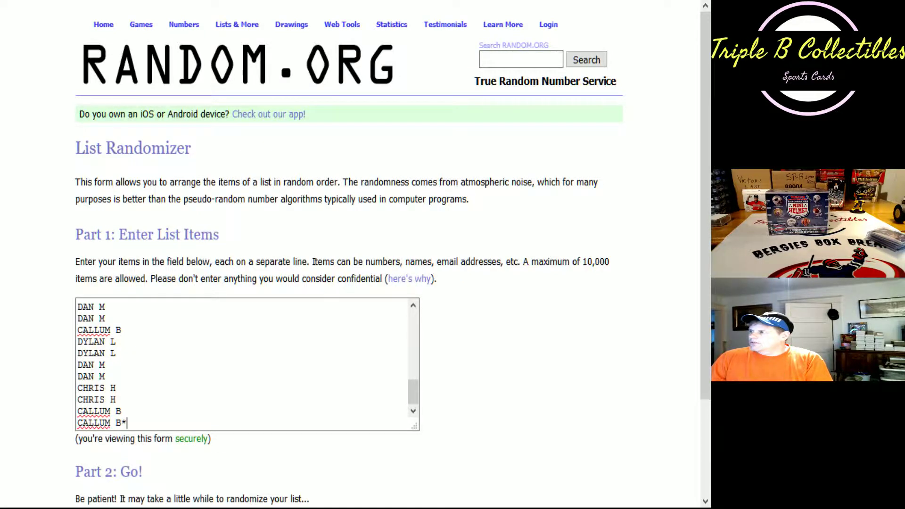
- Reopen the Dice Roller form and roll 2 virtual dice for the owners list
{"action": "key", "text": "ctrl+Tab"}
{"action": "mouse_move", "coordinate": [147, 29]}
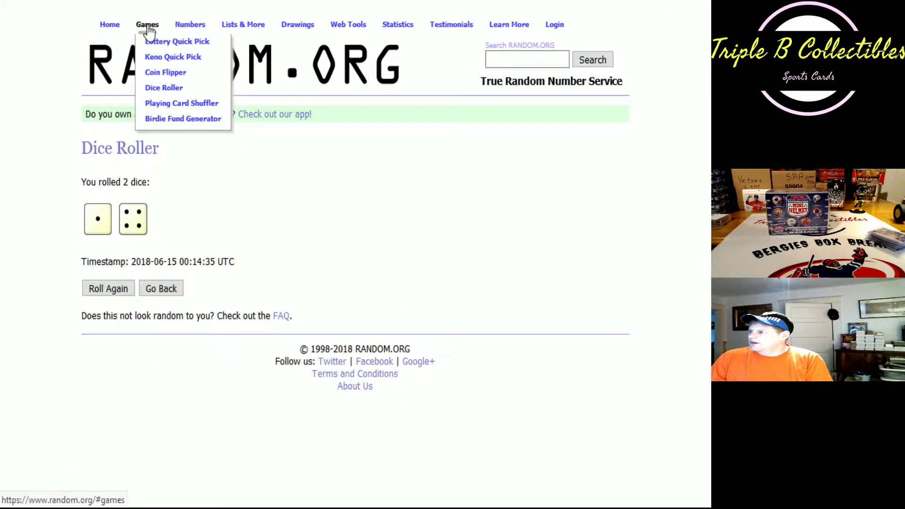
{"action": "left_click", "coordinate": [163, 88]}
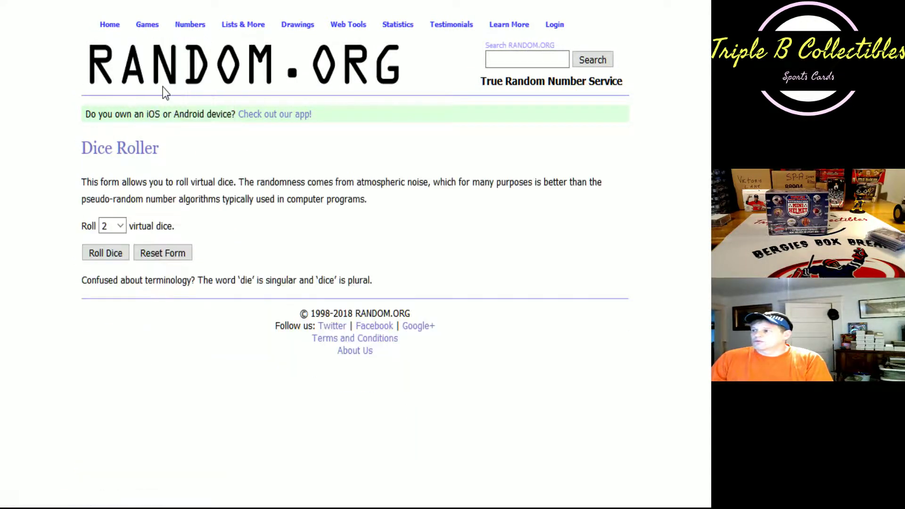
{"action": "left_click", "coordinate": [99, 254]}
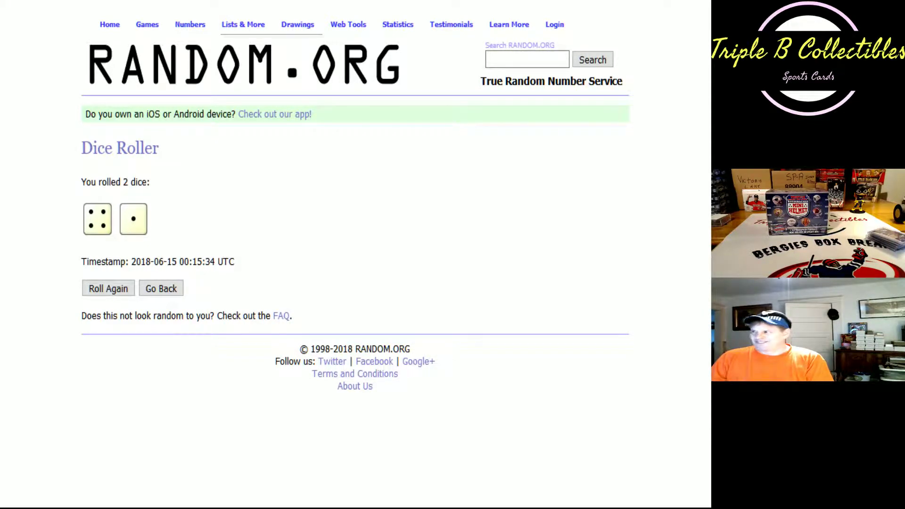
- Randomize the list of 36 owner entries five times in the List Randomizer
{"action": "key", "text": "ctrl+Tab"}
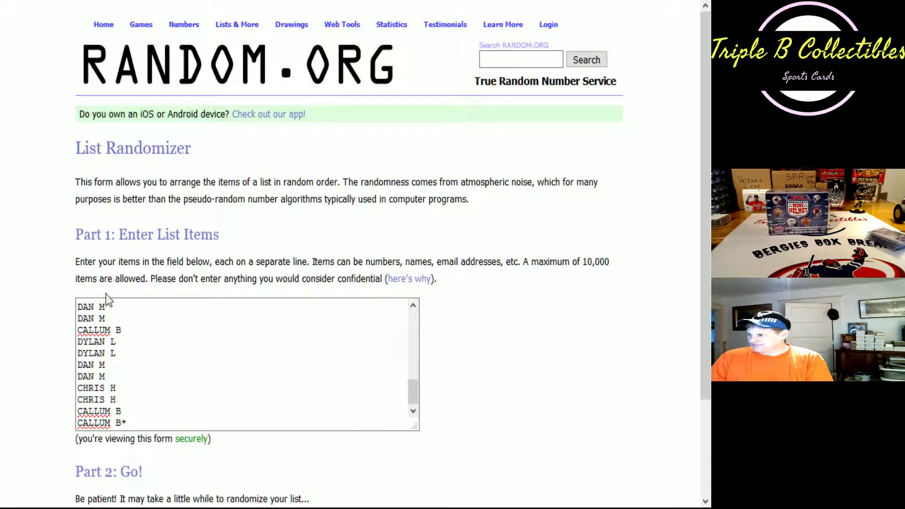
{"action": "scroll", "coordinate": [165, 339], "scroll_direction": "down", "scroll_amount": 3}
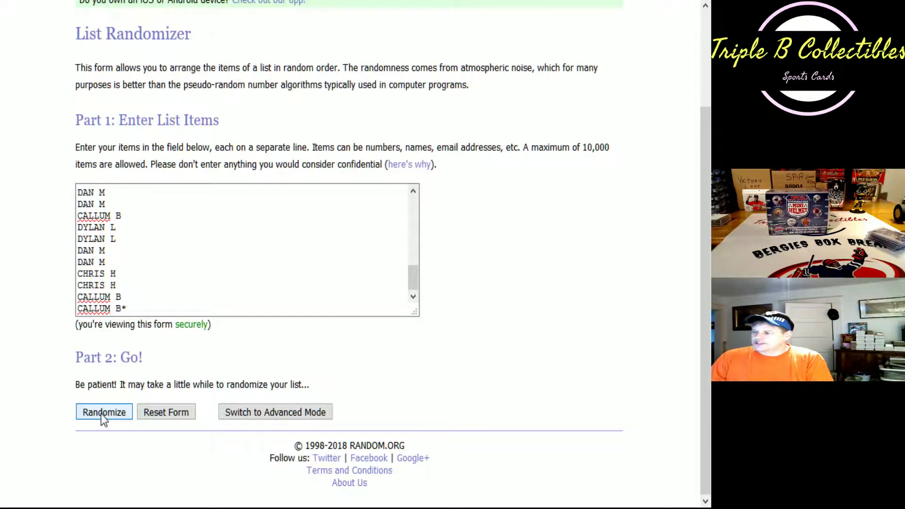
{"action": "left_click", "coordinate": [101, 414]}
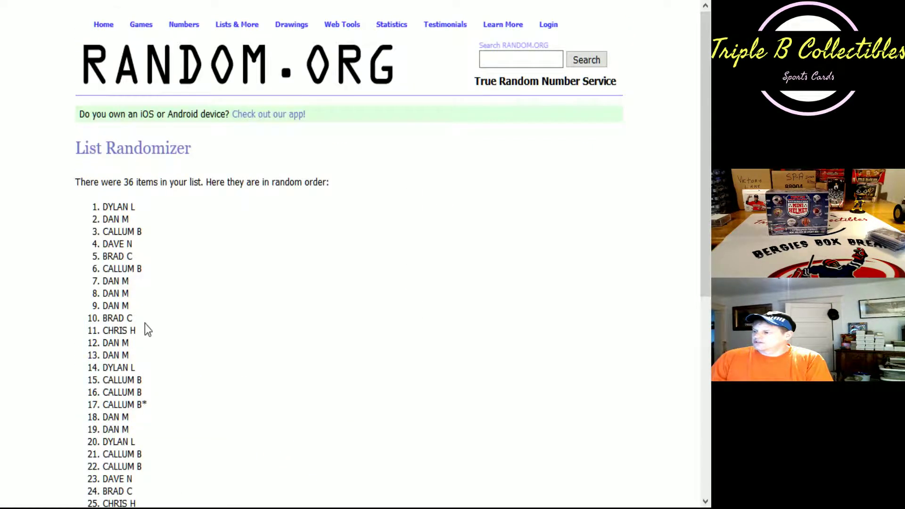
{"action": "scroll", "coordinate": [146, 324], "scroll_direction": "down", "scroll_amount": 5}
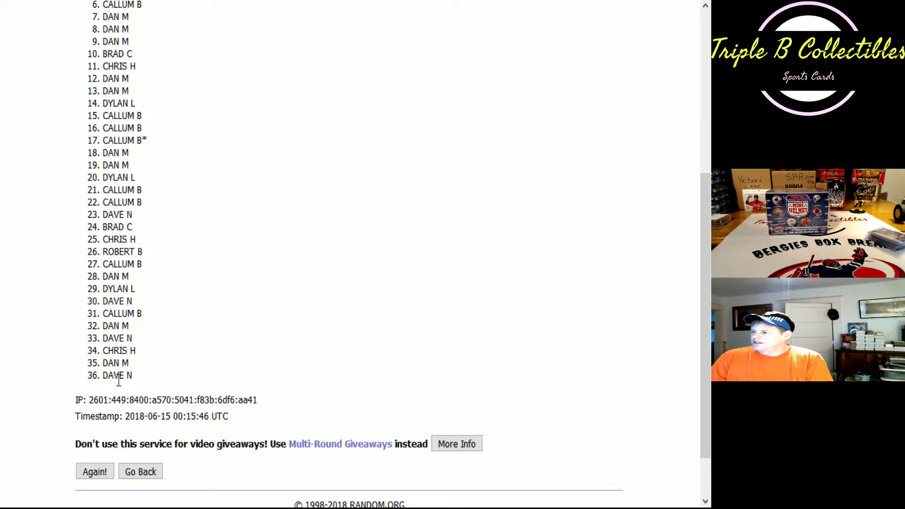
{"action": "left_click", "coordinate": [94, 474]}
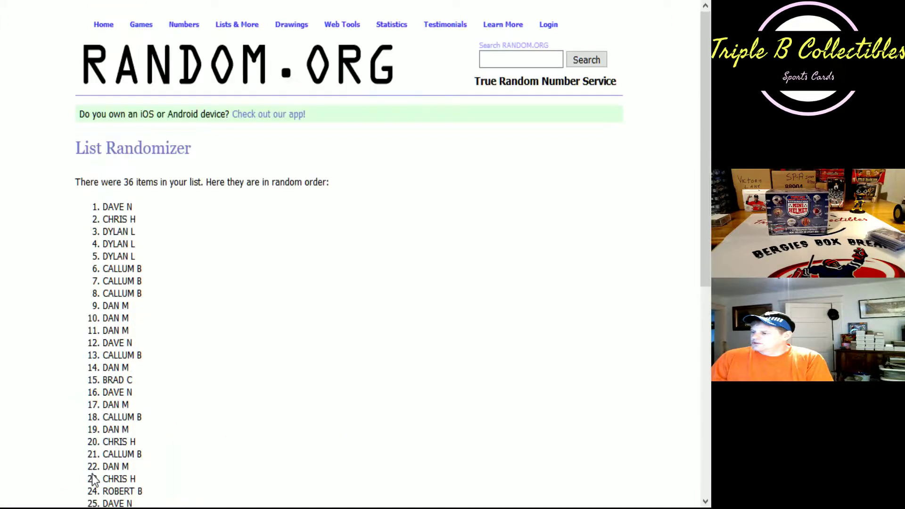
{"action": "scroll", "coordinate": [94, 474], "scroll_direction": "down", "scroll_amount": 7}
{"action": "left_click", "coordinate": [96, 417]}
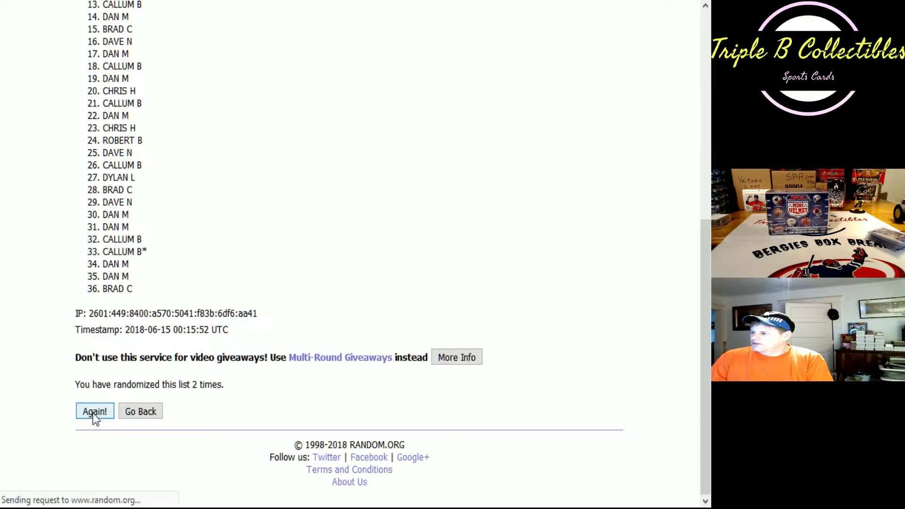
{"action": "scroll", "coordinate": [106, 385], "scroll_direction": "down", "scroll_amount": 7}
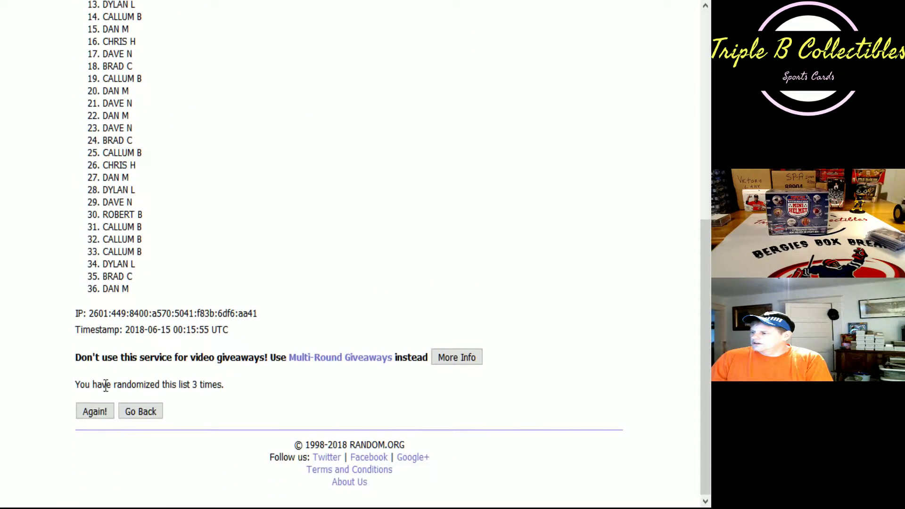
{"action": "left_click", "coordinate": [92, 410]}
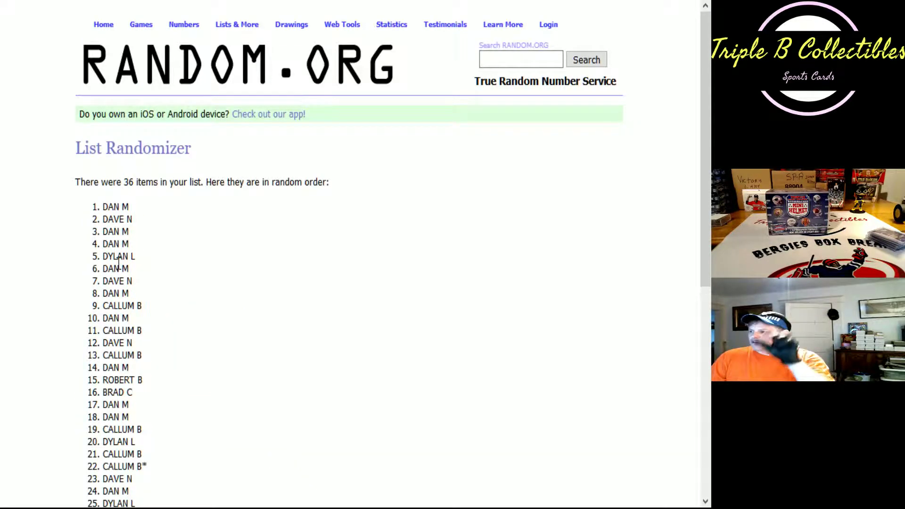
{"action": "scroll", "coordinate": [119, 264], "scroll_direction": "down", "scroll_amount": 7}
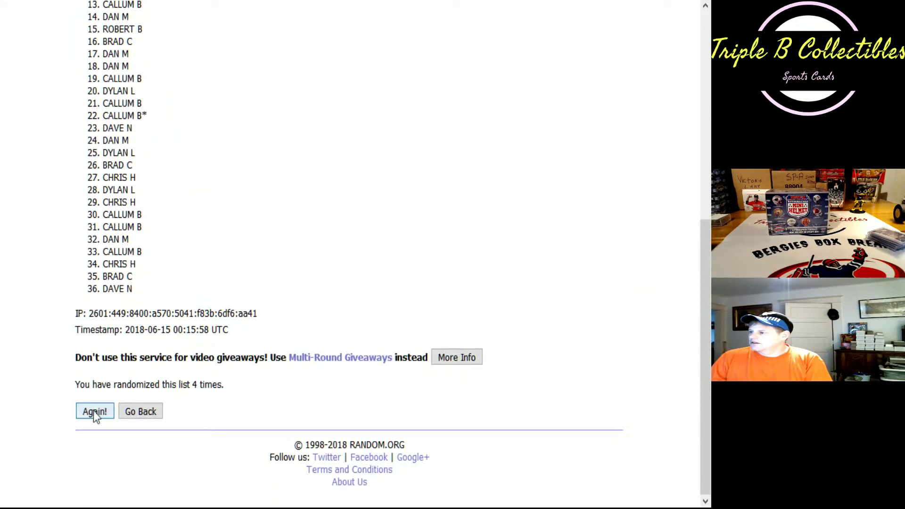
{"action": "left_click", "coordinate": [95, 412]}
- Copy all 36 randomized owner entries and paste them into the giveaway sheet's ALL ONWERS LIST column, starting at E2
{"action": "scroll", "coordinate": [144, 331], "scroll_direction": "down", "scroll_amount": 7}
{"action": "left_click_drag", "start_coordinate": [146, 293], "coordinate": [104, 18]}
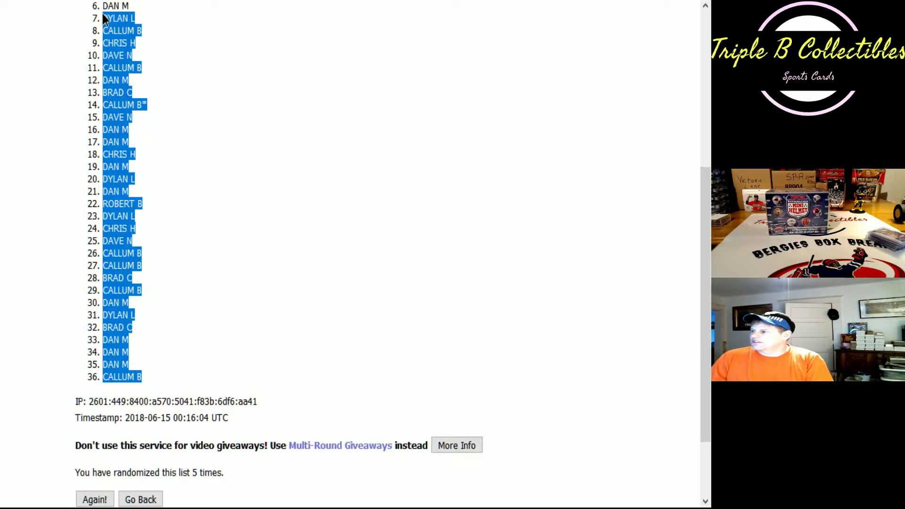
{"action": "left_click_drag", "start_coordinate": [103, 5], "coordinate": [103, 2]}
{"action": "left_click_drag", "start_coordinate": [103, 63], "coordinate": [106, 34]}
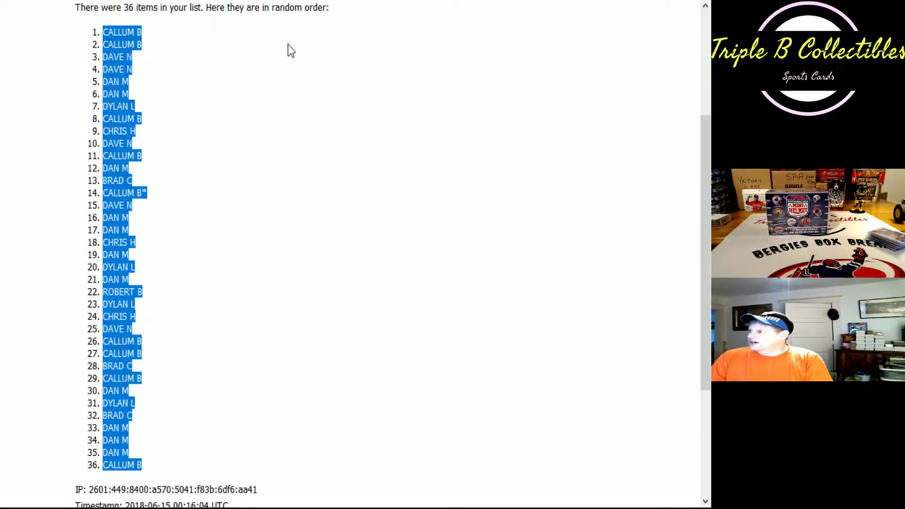
{"action": "key", "text": "alt+Tab"}
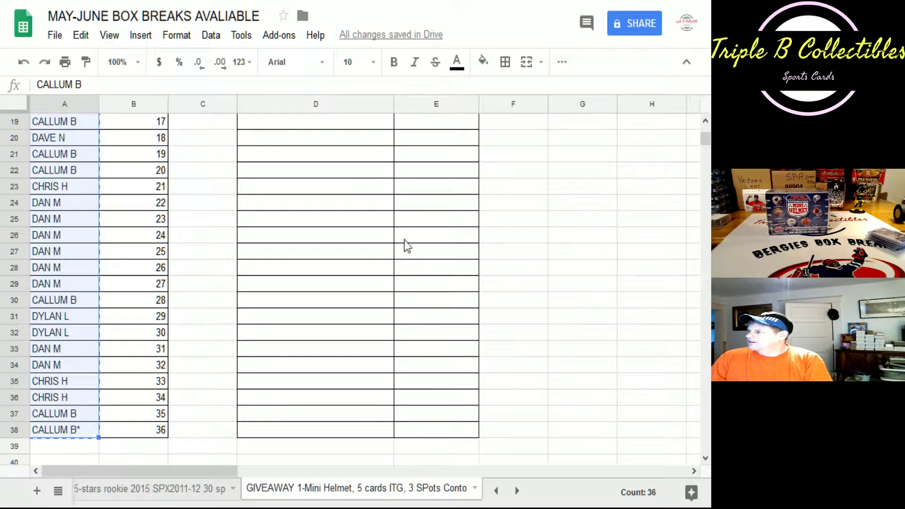
{"action": "scroll", "coordinate": [418, 247], "scroll_direction": "up", "scroll_amount": 5}
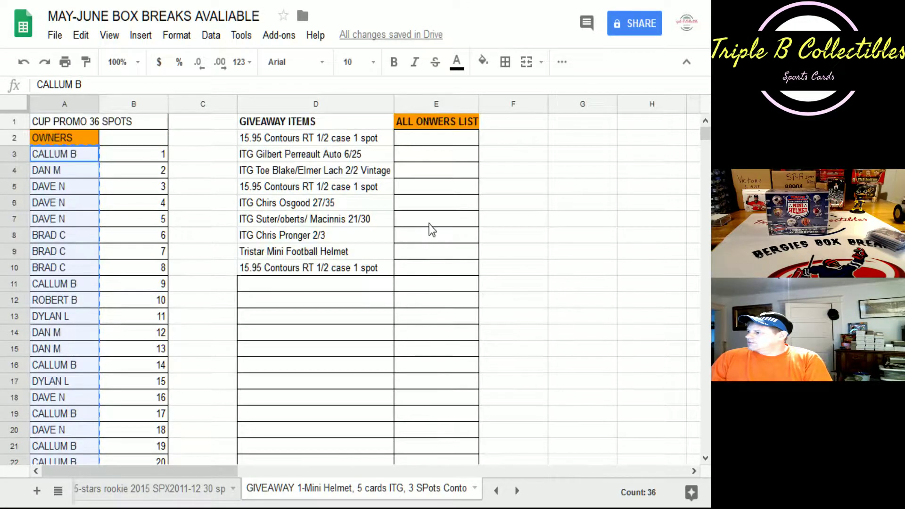
{"action": "left_click", "coordinate": [430, 139]}
{"action": "key", "text": "ctrl+v"}
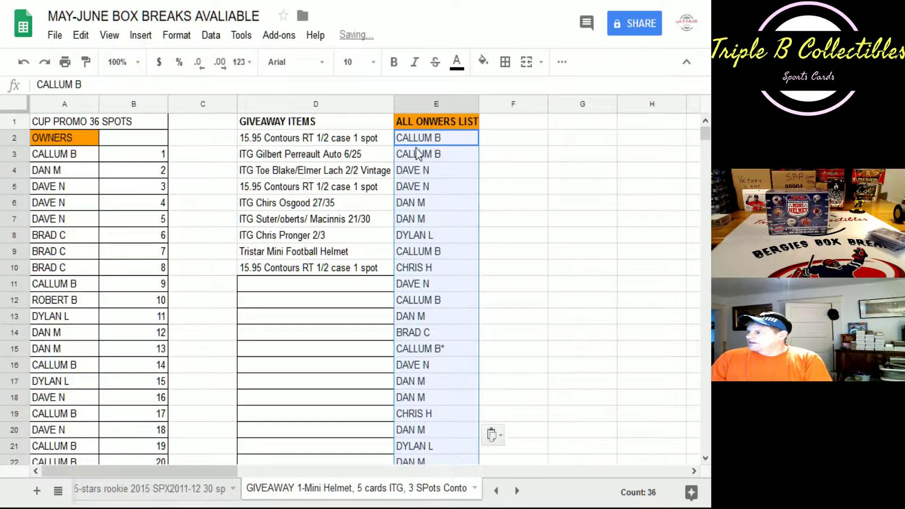
- Apply all borders and a light grey fill to the matched prizes and owners in D2:E10
{"action": "left_click_drag", "start_coordinate": [339, 142], "coordinate": [435, 270]}
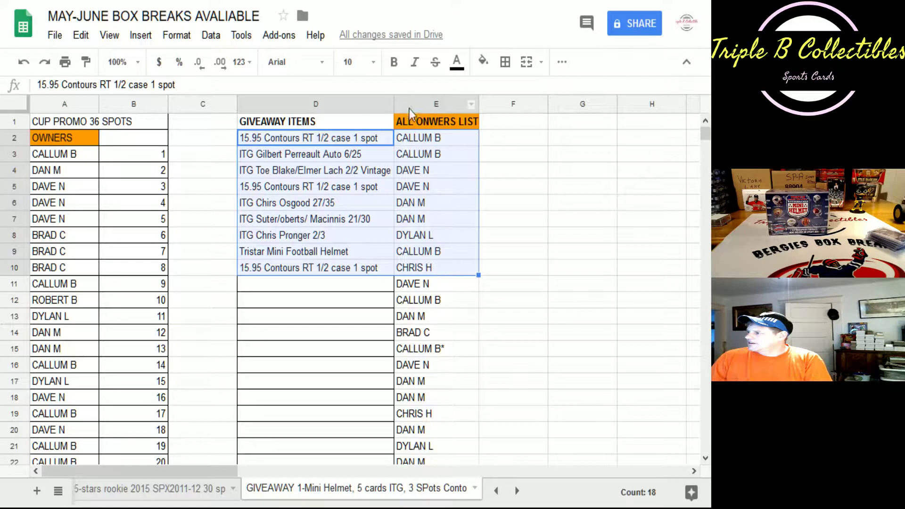
{"action": "left_click", "coordinate": [505, 62]}
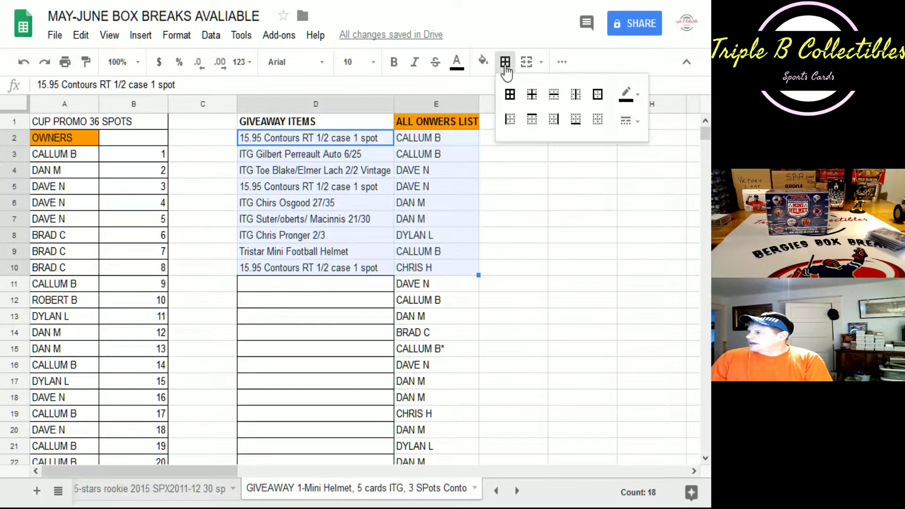
{"action": "left_click", "coordinate": [509, 96]}
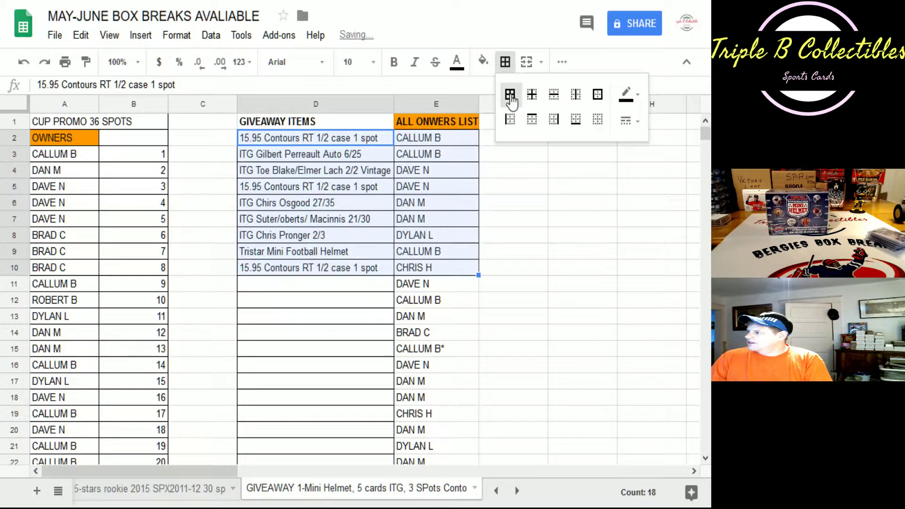
{"action": "left_click", "coordinate": [483, 62]}
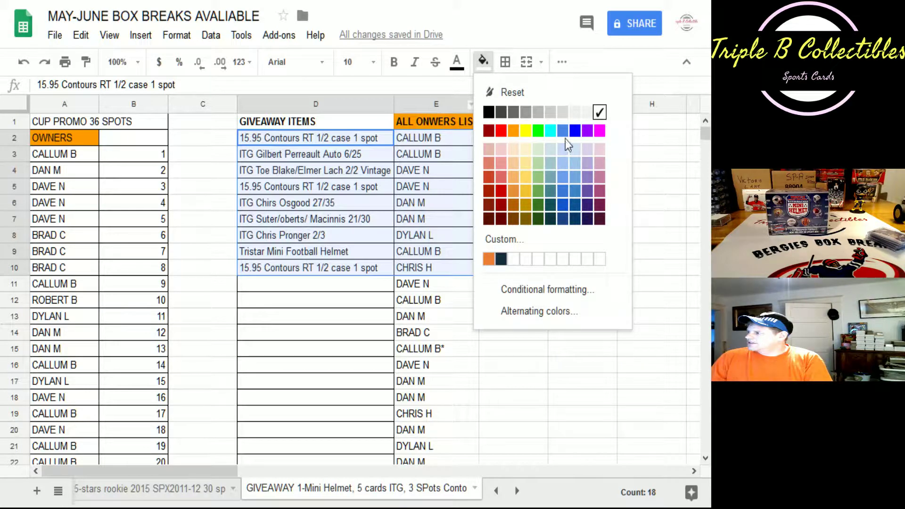
{"action": "left_click", "coordinate": [564, 114]}
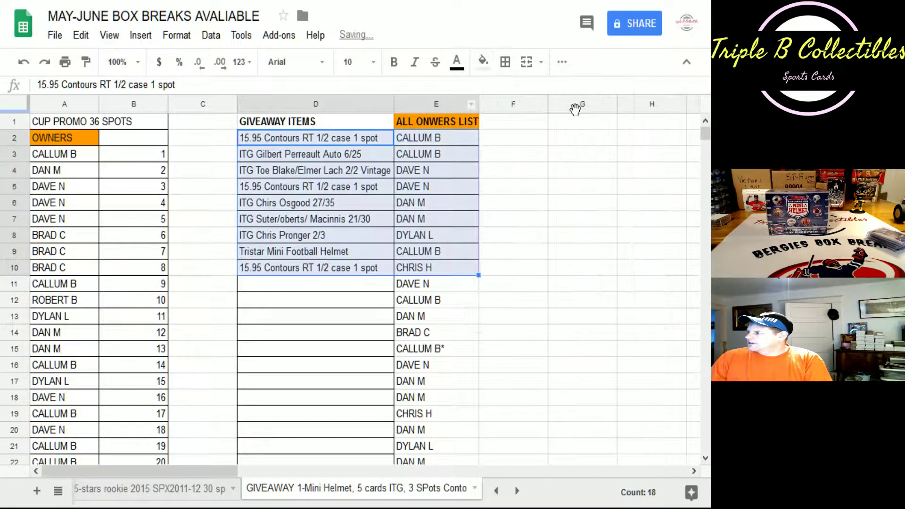
{"action": "left_click", "coordinate": [290, 295]}
- Go through the giveaway items in D2:D10 and check which owner in column E is matched to each prize
{"action": "left_click", "coordinate": [358, 144]}
{"action": "left_click", "coordinate": [423, 140]}
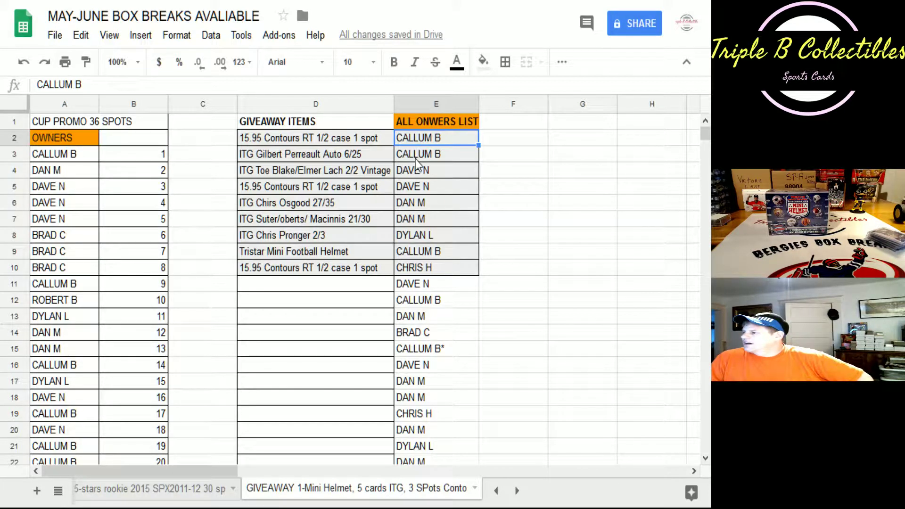
{"action": "left_click", "coordinate": [415, 160]}
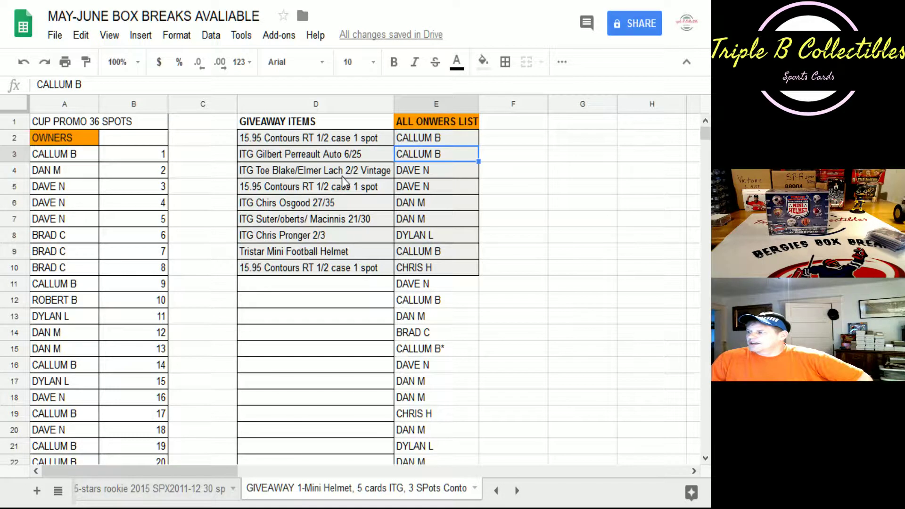
{"action": "left_click", "coordinate": [351, 189]}
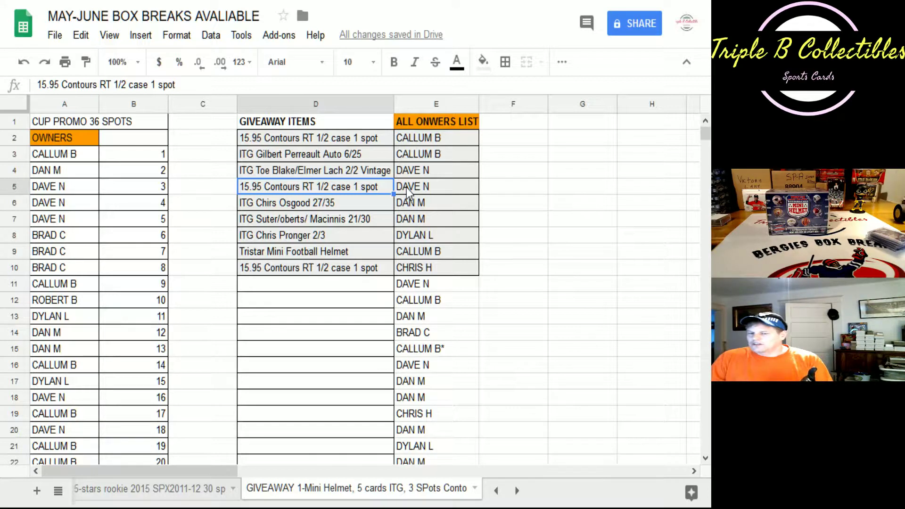
{"action": "left_click", "coordinate": [358, 207]}
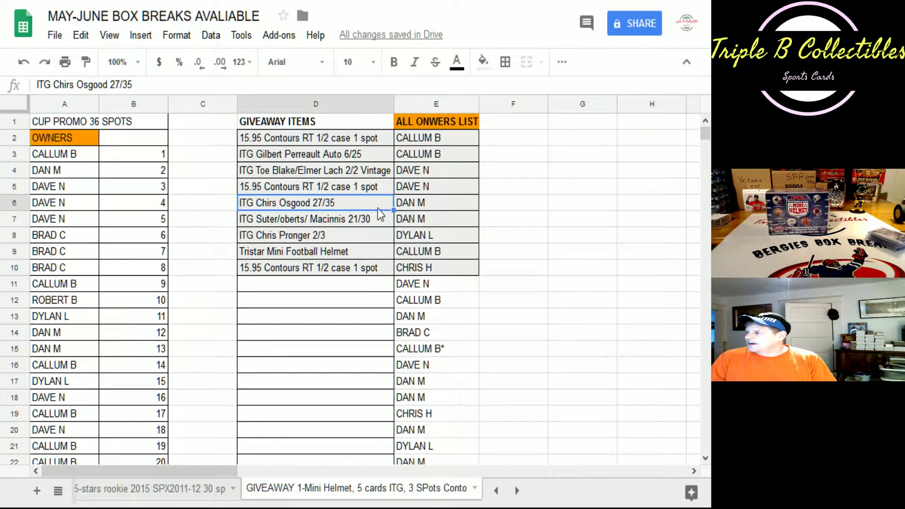
{"action": "left_click", "coordinate": [372, 222]}
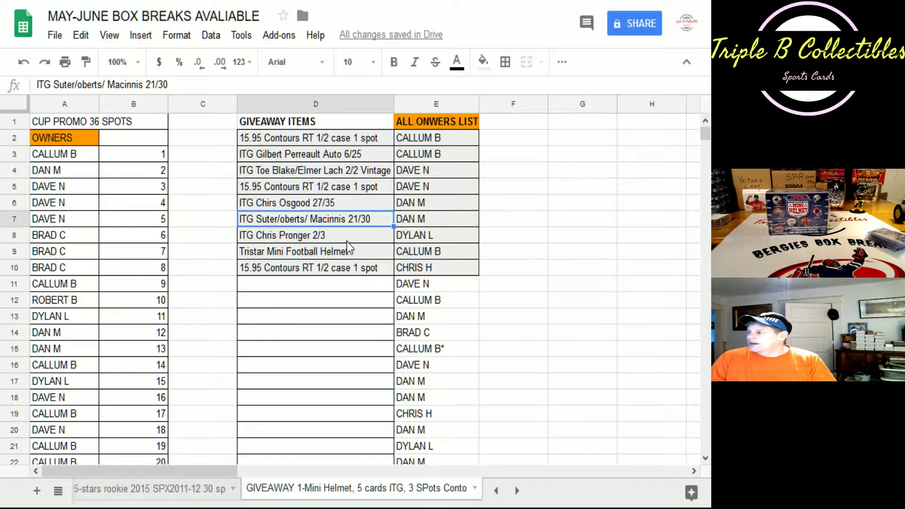
{"action": "left_click", "coordinate": [382, 255]}
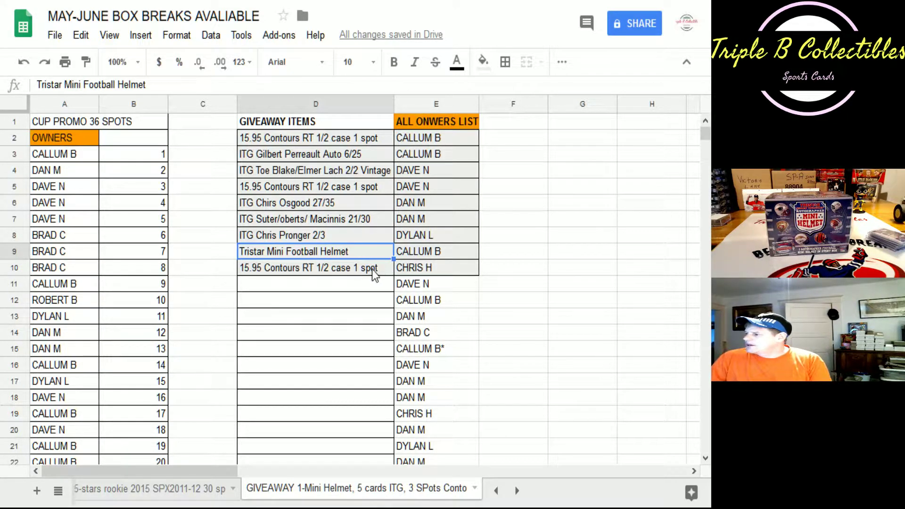
{"action": "left_click", "coordinate": [372, 266]}
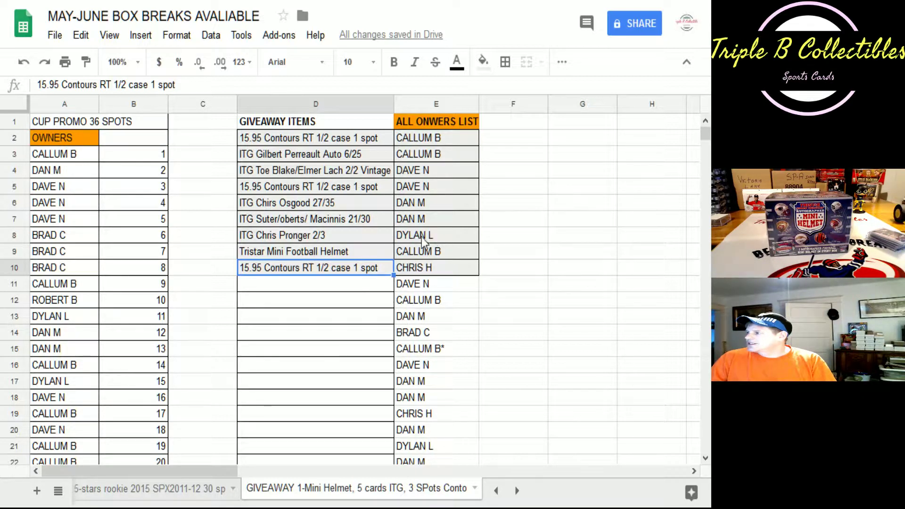
- Enter "2 packs of starwars rouge one" in D14 as an extra giveaway item for the owner in row 14
{"action": "left_click", "coordinate": [414, 335]}
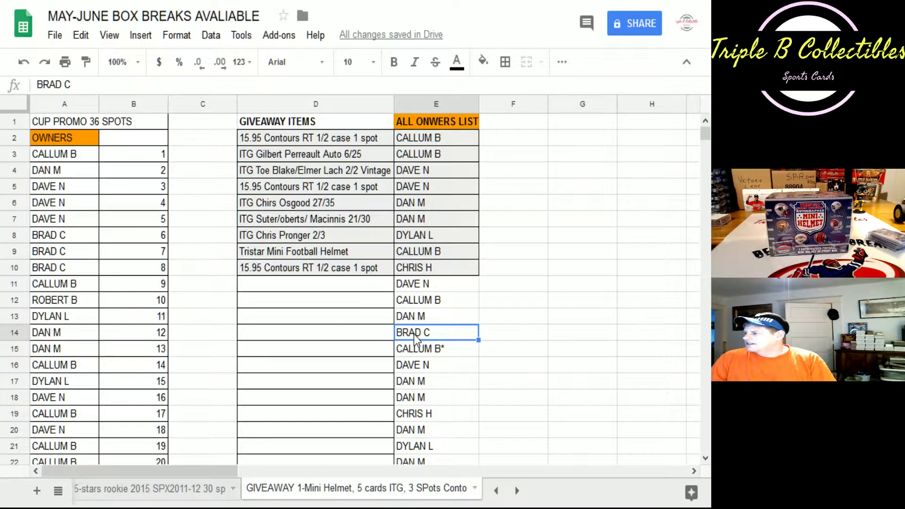
{"action": "left_click", "coordinate": [325, 331]}
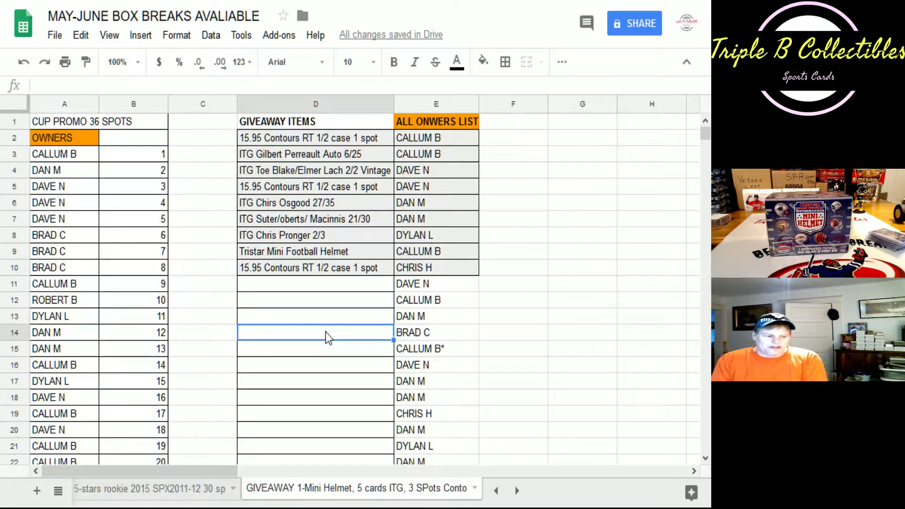
{"action": "type", "text": "2 "}
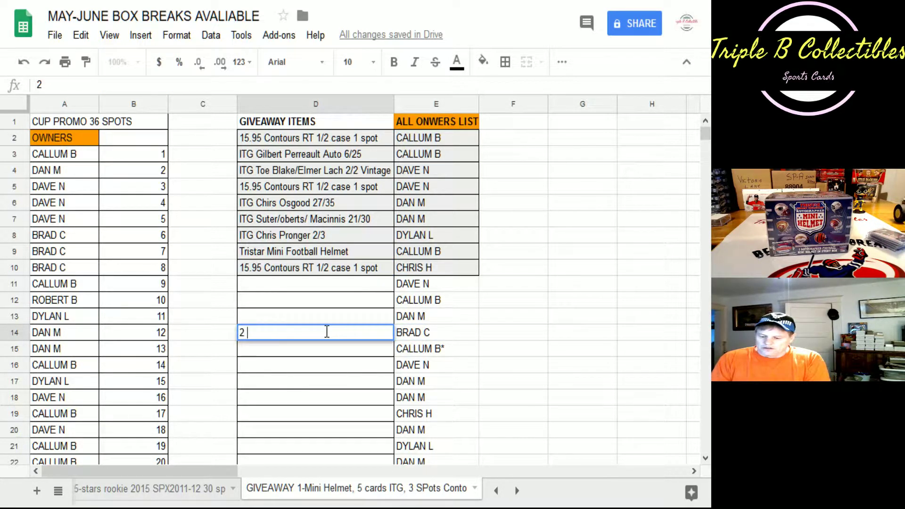
{"action": "type", "text": "packs"}
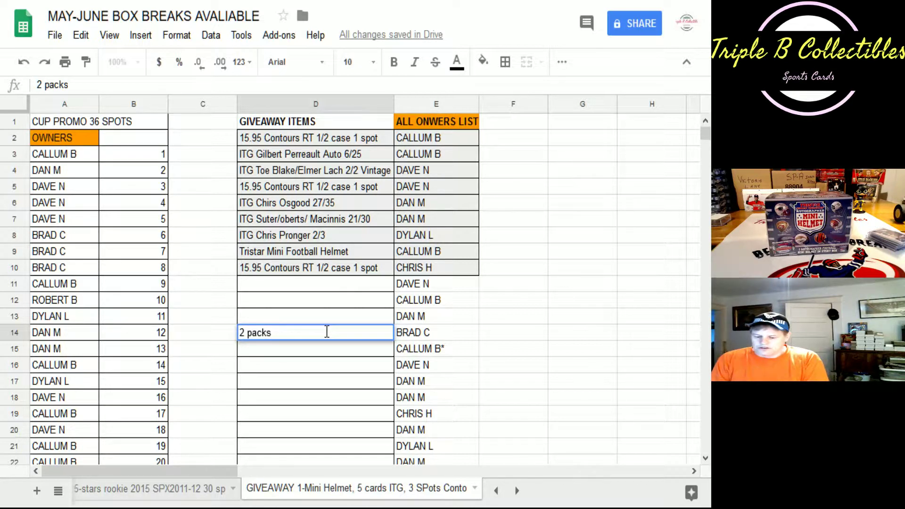
{"action": "type", "text": " of starwars"}
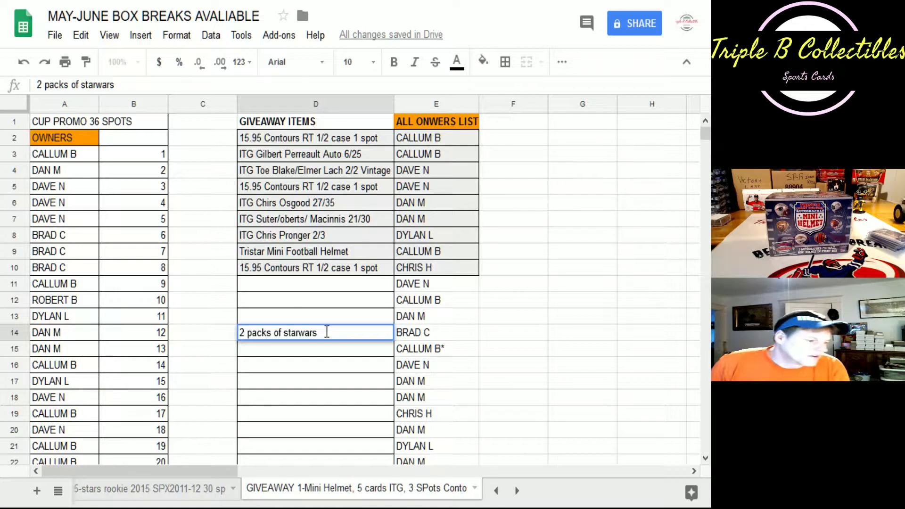
{"action": "type", "text": " ro"}
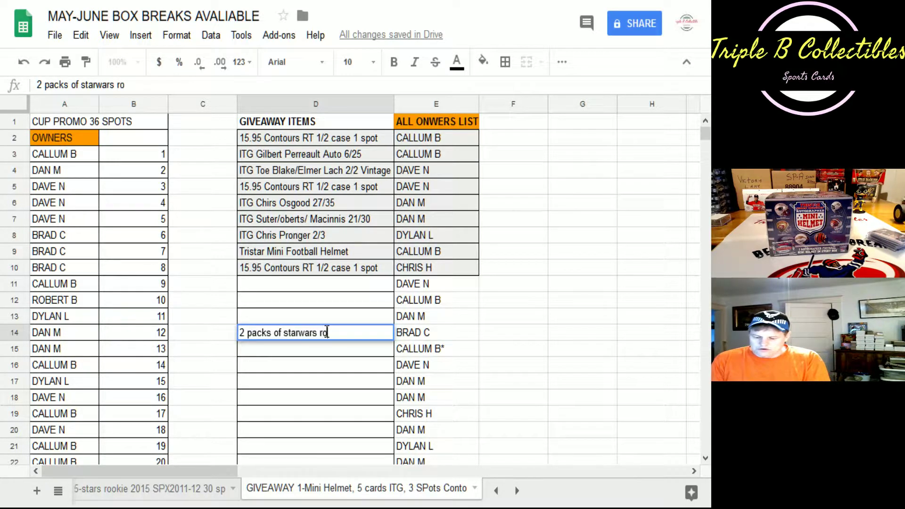
{"action": "type", "text": "ug"}
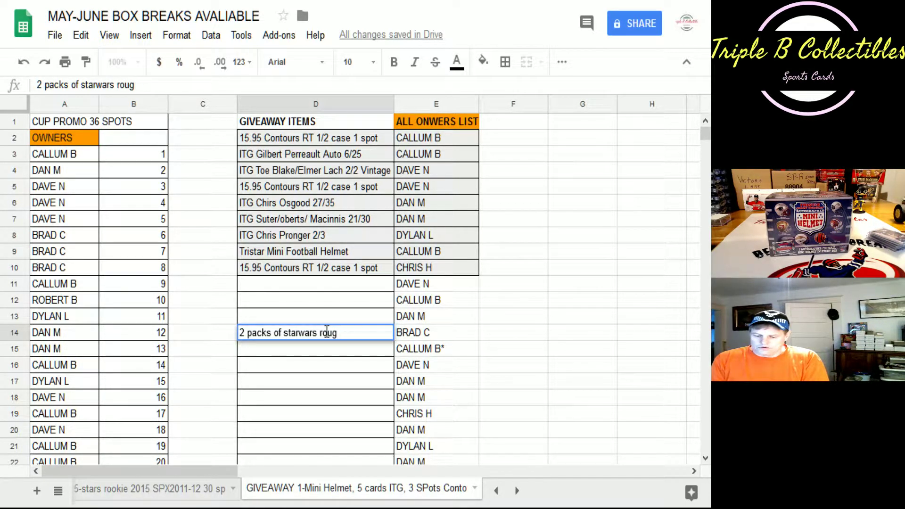
{"action": "type", "text": "e one"}
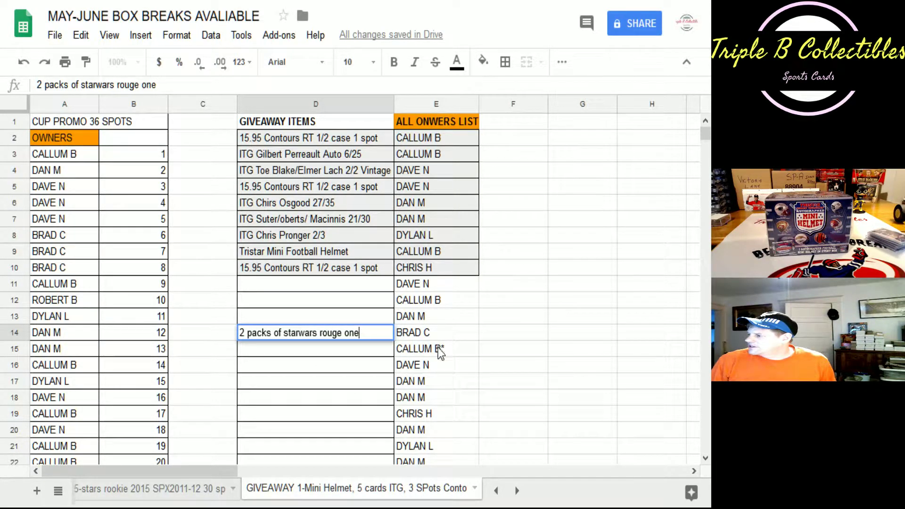
{"action": "scroll", "coordinate": [444, 363], "scroll_direction": "down", "scroll_amount": 2}
{"action": "scroll", "coordinate": [445, 361], "scroll_direction": "up", "scroll_amount": 2}
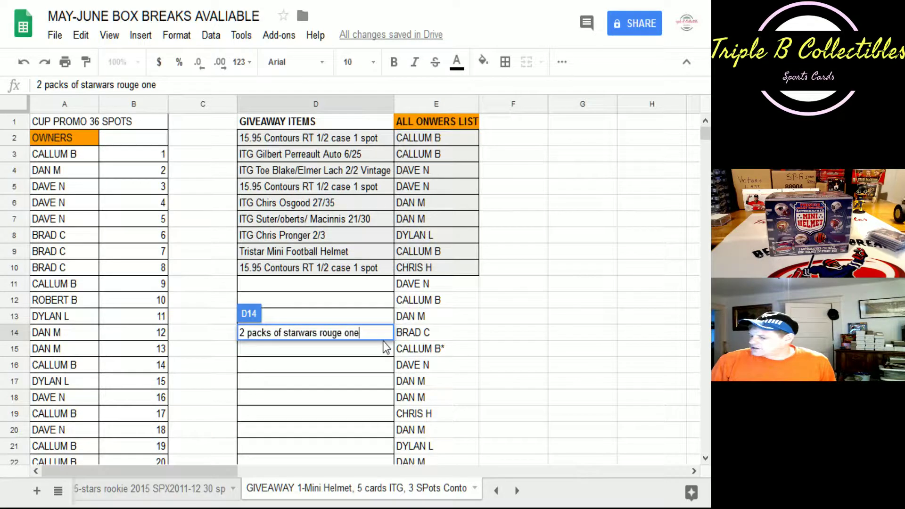
{"action": "key", "text": "Return"}
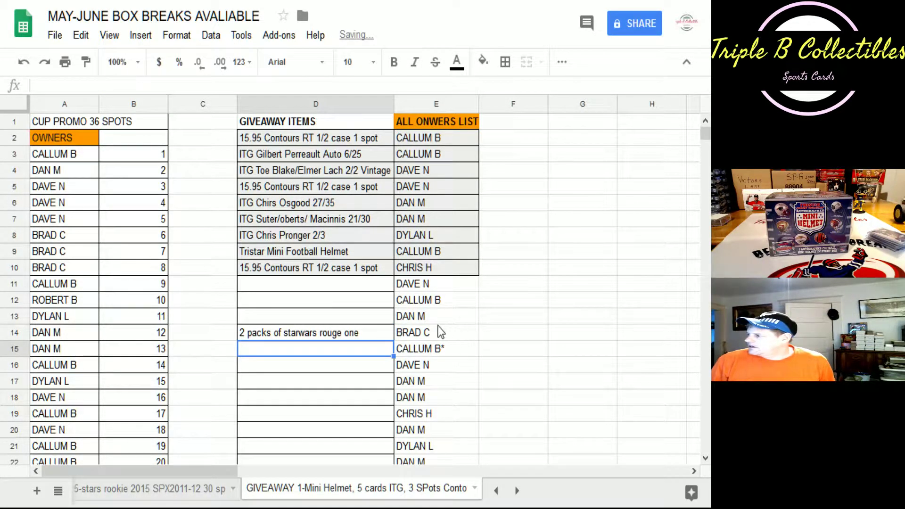
- Look over the finished owners list, then start printing the current sheet with the preset landscape Letter, fit-to-width settings
{"action": "scroll", "coordinate": [436, 332], "scroll_direction": "down", "scroll_amount": 1}
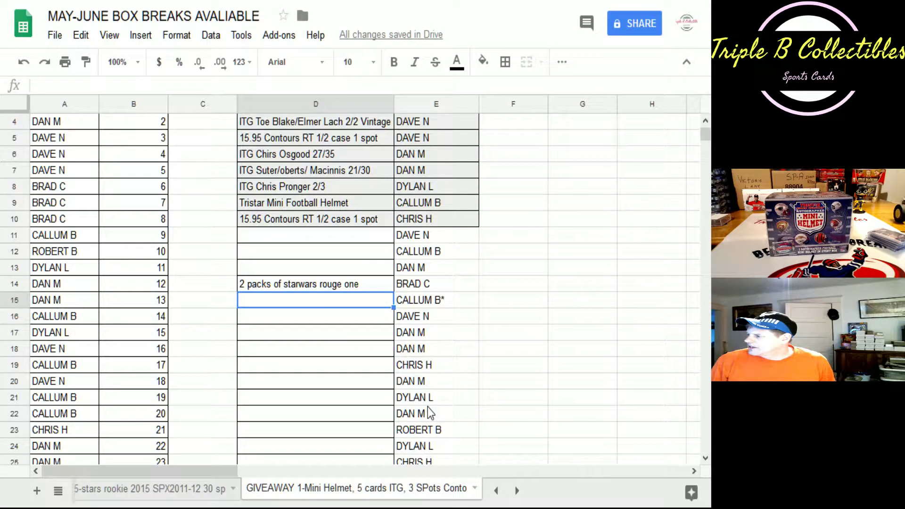
{"action": "scroll", "coordinate": [429, 406], "scroll_direction": "down", "scroll_amount": 2}
{"action": "scroll", "coordinate": [427, 379], "scroll_direction": "up", "scroll_amount": 3}
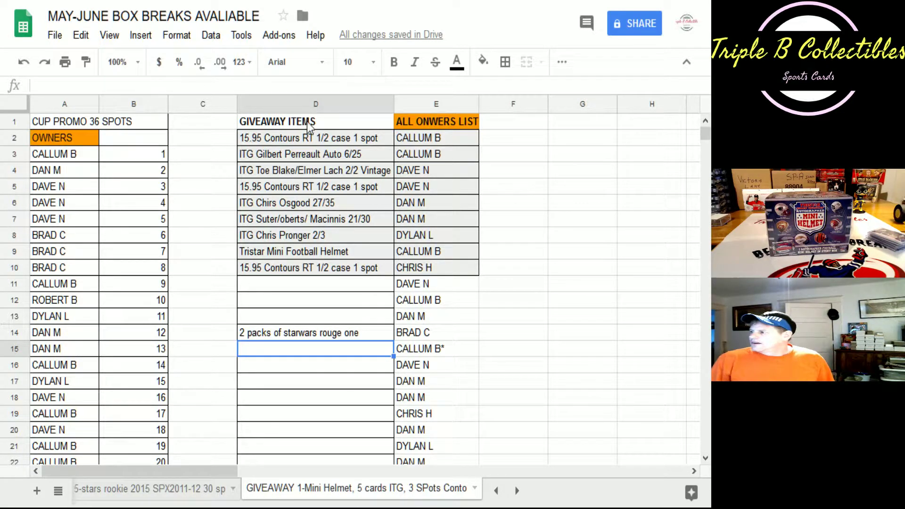
{"action": "left_click", "coordinate": [66, 60]}
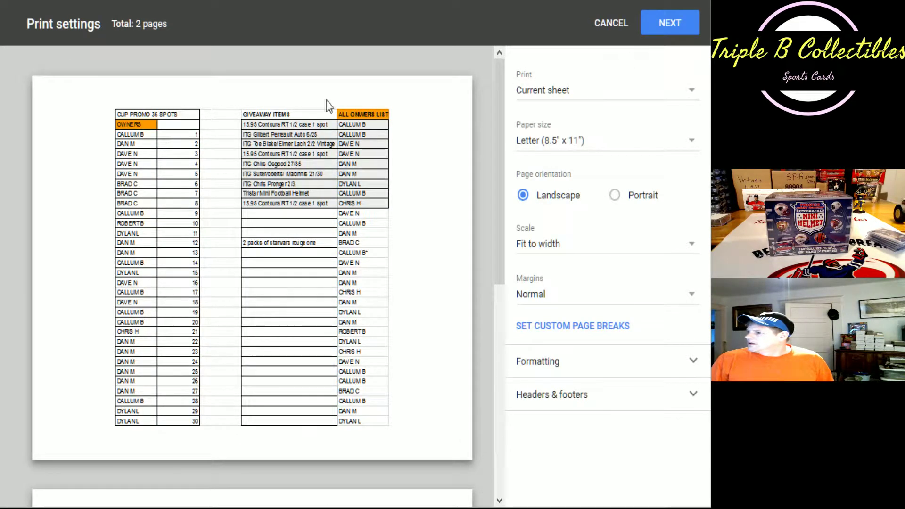
{"action": "left_click", "coordinate": [672, 23]}
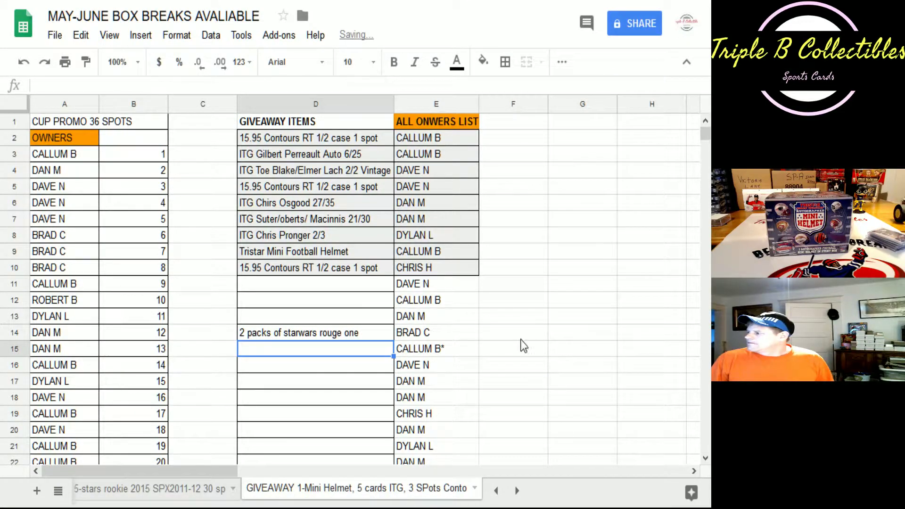